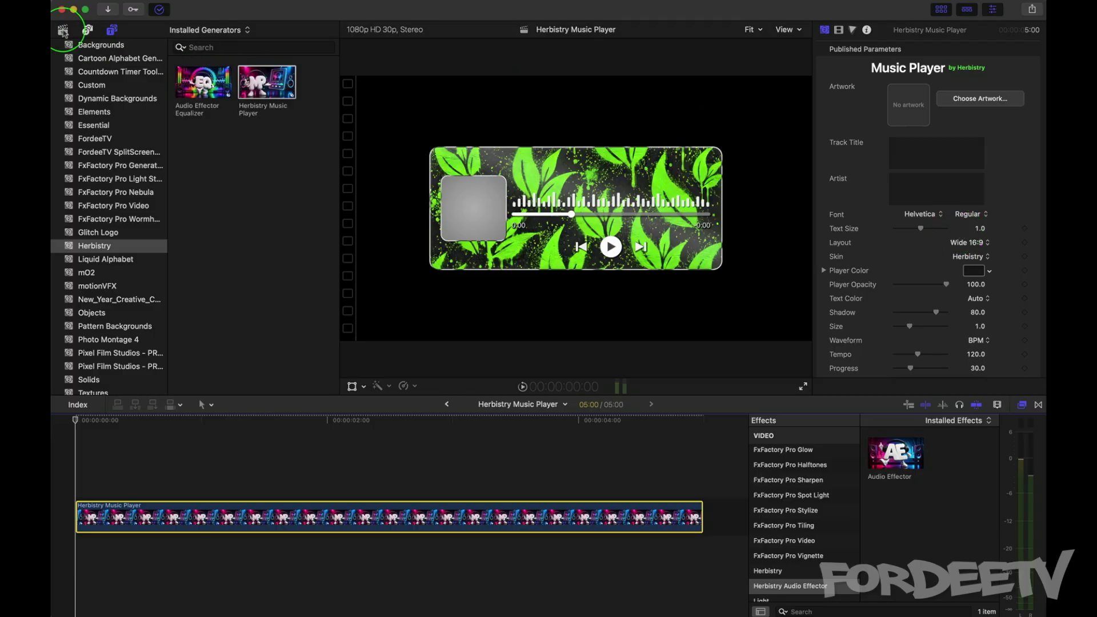
Step: Open the Herbistry Music Player Vertical project and add the Herbistry Music Player generator to its empty timeline
{"action": "left_click", "coordinate": [62, 29]}
{"action": "double_click", "coordinate": [250, 211]}
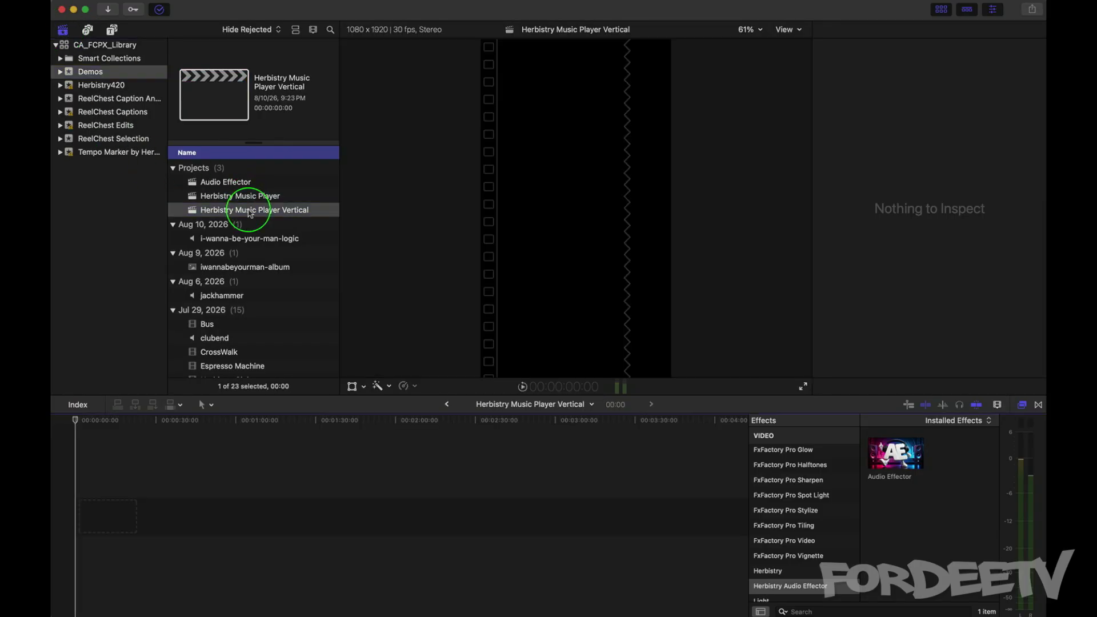
{"action": "left_click", "coordinate": [112, 30]}
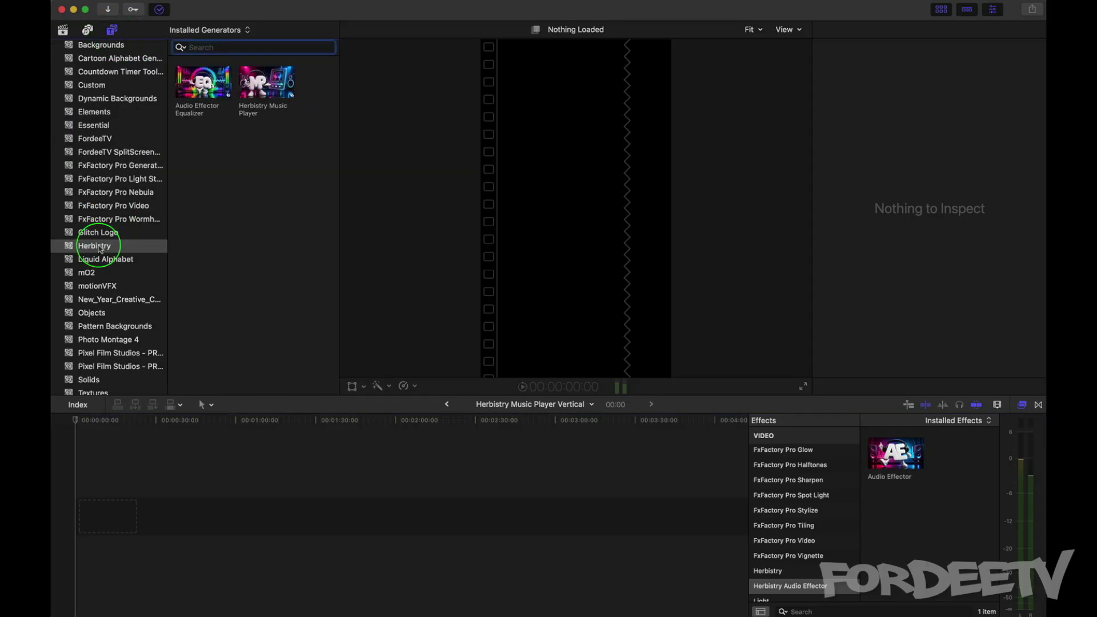
{"action": "left_click_drag", "start_coordinate": [273, 67], "coordinate": [189, 519]}
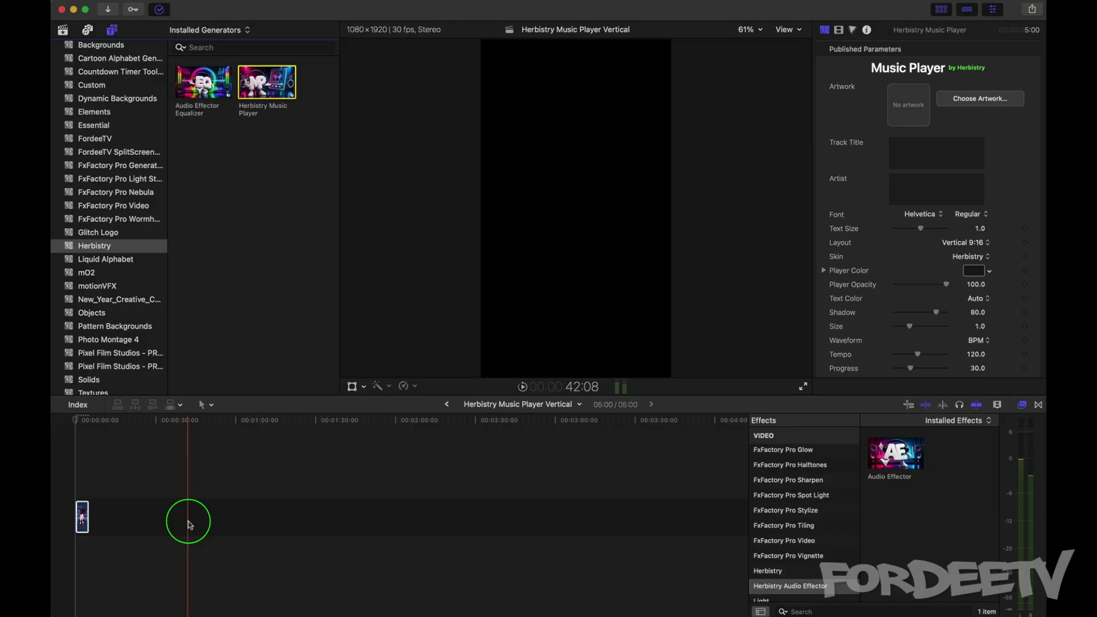
{"action": "key", "text": "shift+z"}
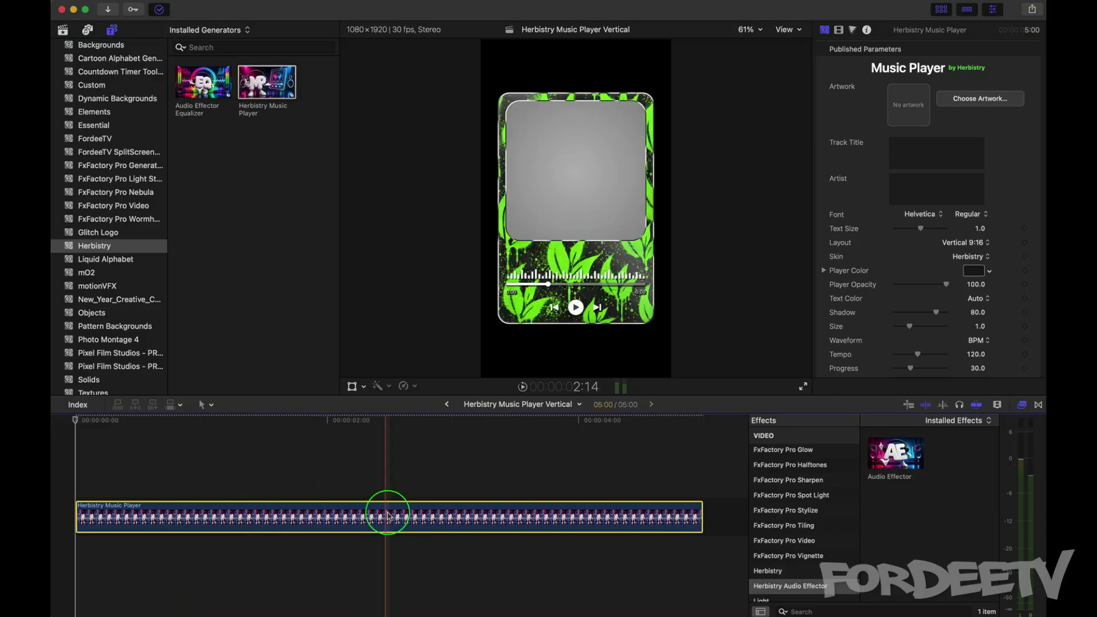
Step: Try the Square 1:1 and Wide 16:9 layouts on the music player and return it to Vertical 9:16
{"action": "left_click", "coordinate": [963, 246]}
{"action": "left_click", "coordinate": [964, 256]}
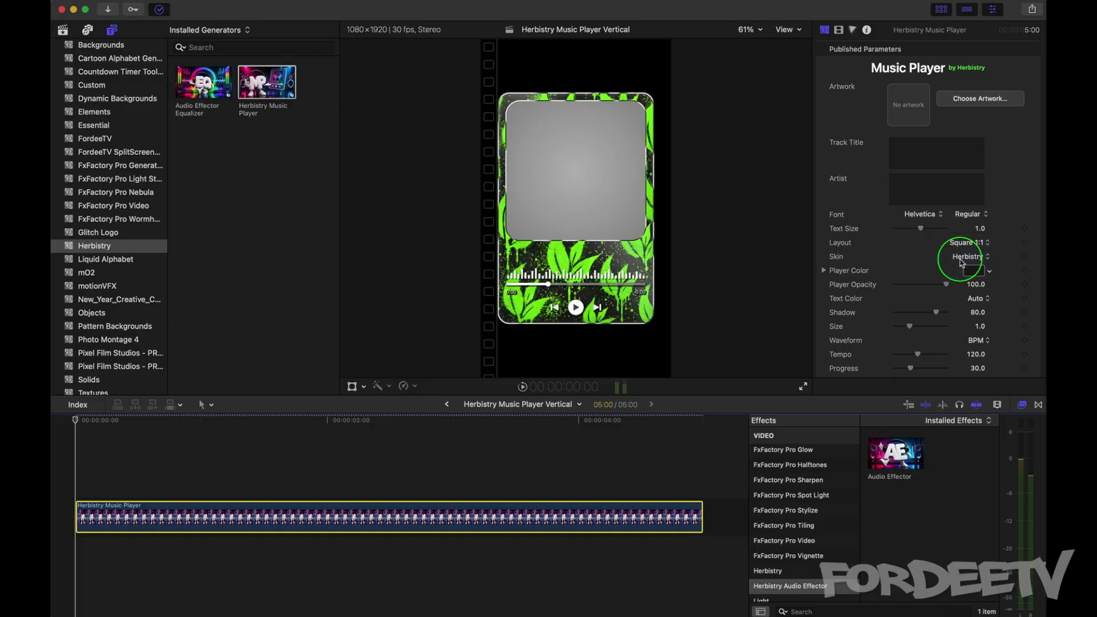
{"action": "left_click", "coordinate": [960, 249]}
{"action": "left_click", "coordinate": [963, 257]}
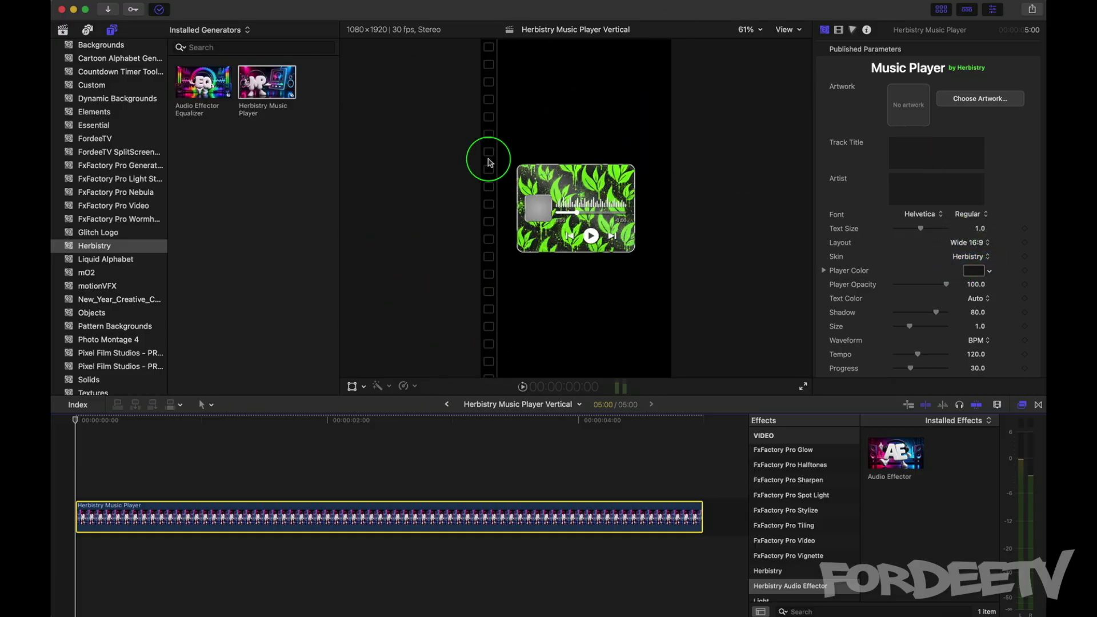
{"action": "left_click", "coordinate": [960, 245]}
{"action": "left_click", "coordinate": [967, 216]}
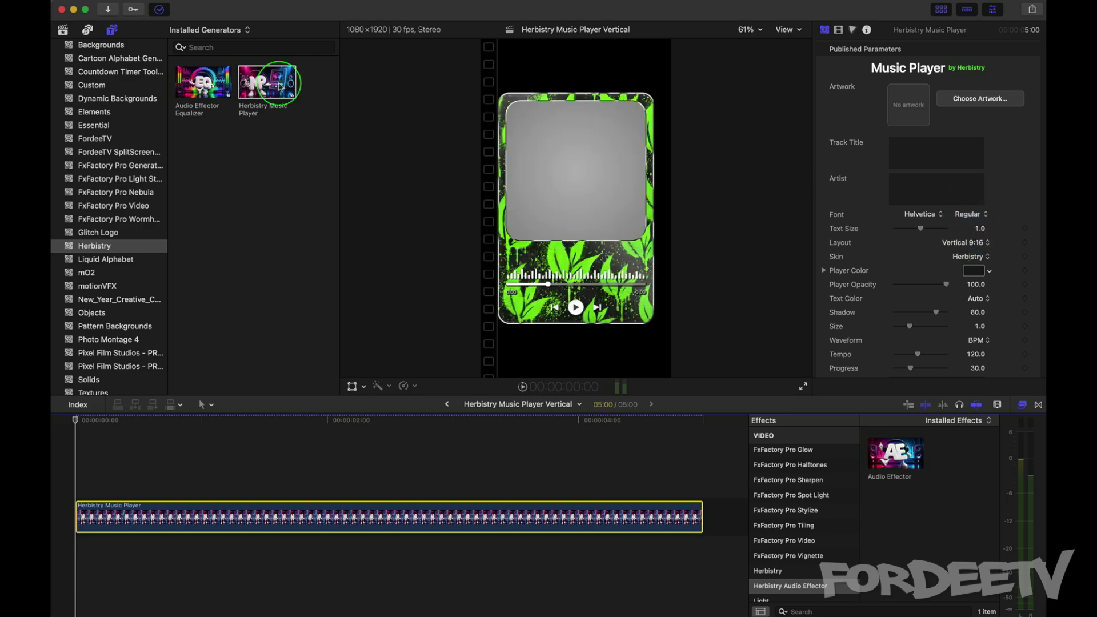
Step: Add the i-wanna-be-your-man-logic audio clip beneath the music player generator at the start of the timeline
{"action": "left_click", "coordinate": [63, 31]}
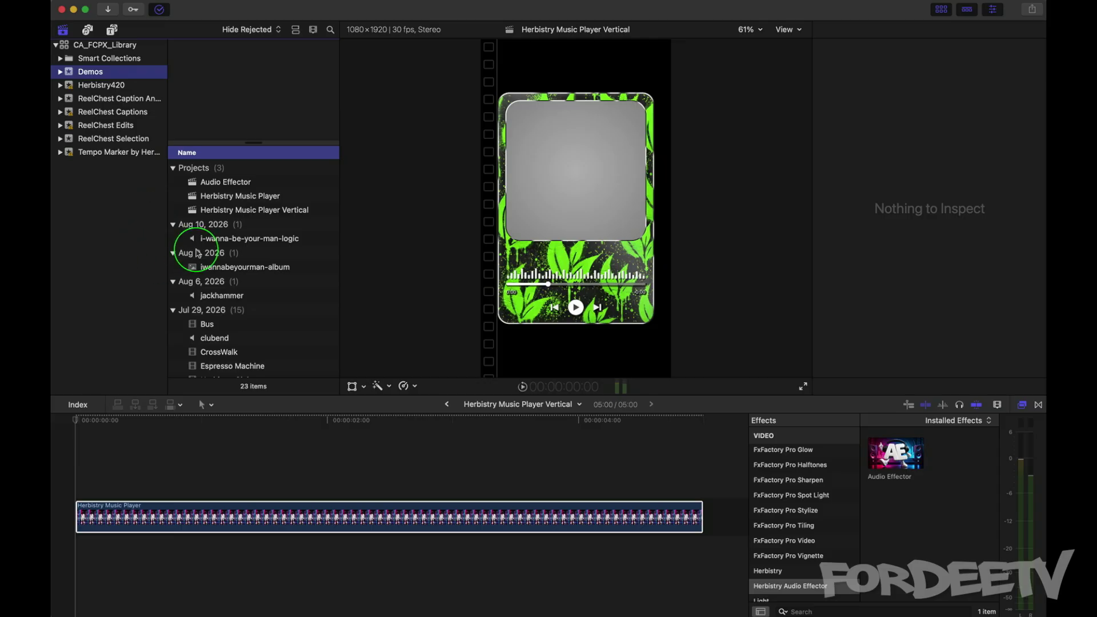
{"action": "left_click_drag", "start_coordinate": [228, 239], "coordinate": [68, 563]}
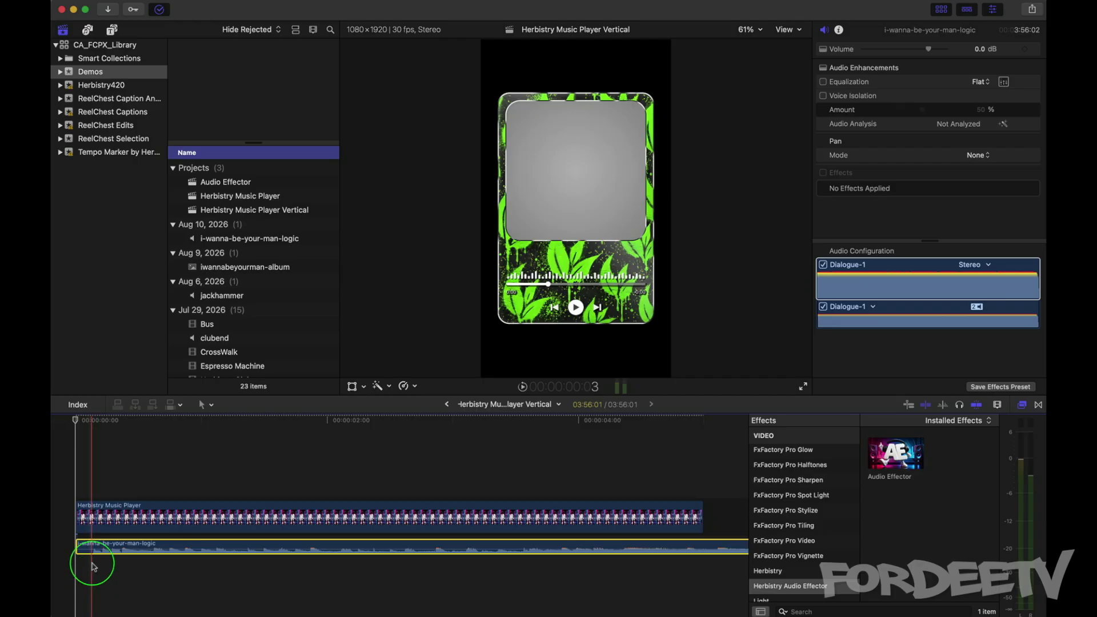
Step: Cut the generator and audio clips together 4 frames in and delete both opening pieces
{"action": "left_click", "coordinate": [93, 567]}
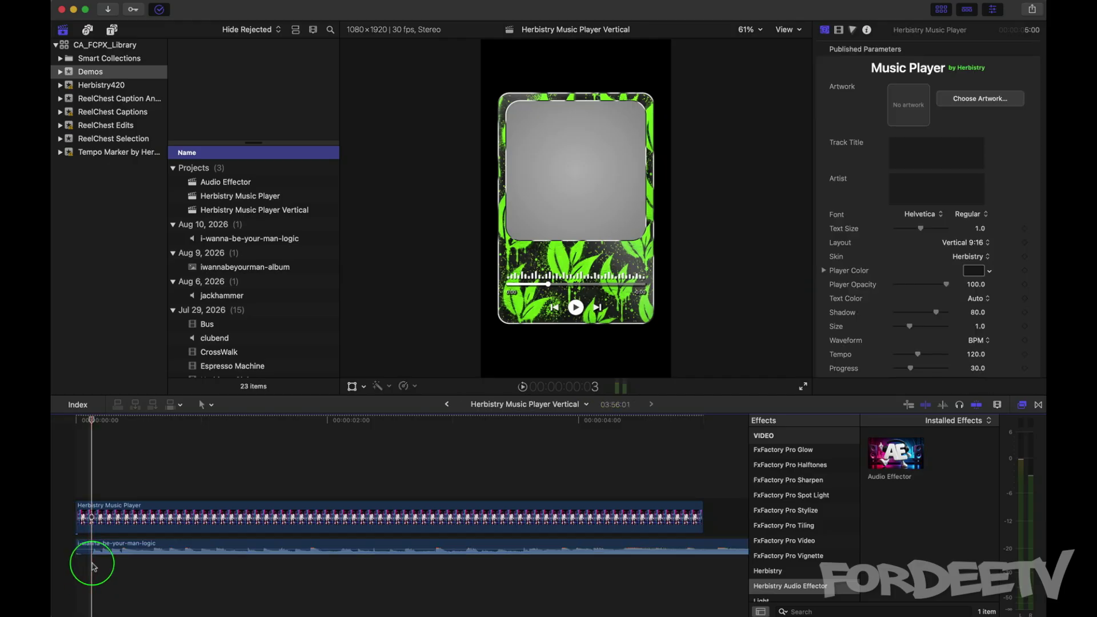
{"action": "key", "text": "super+equal"}
{"action": "key", "text": "super+equal"}
{"action": "key", "text": "super+equal"}
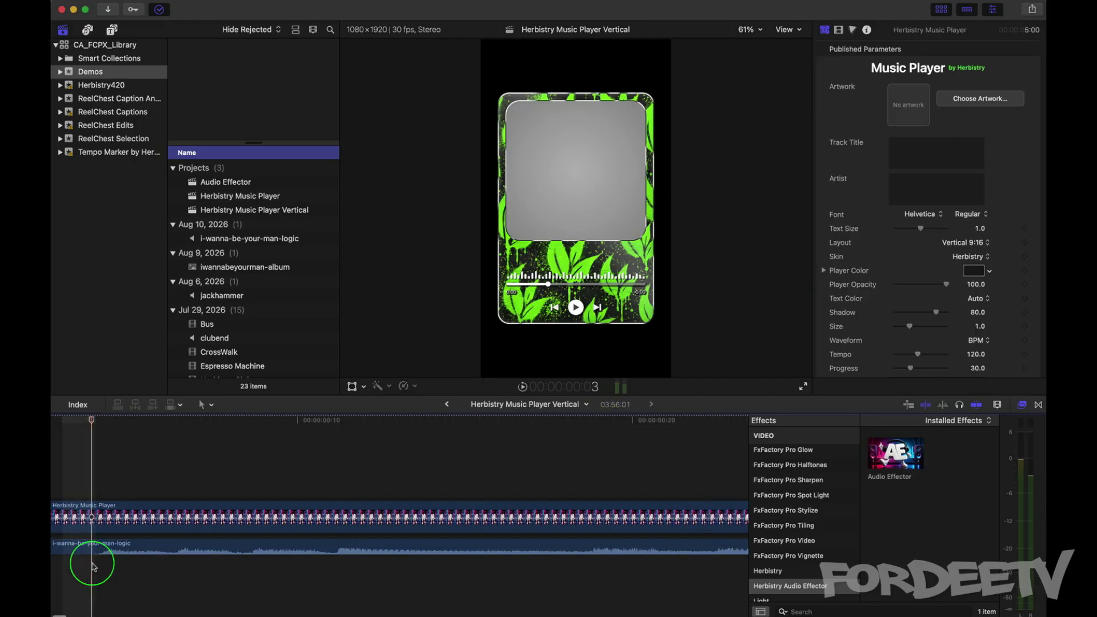
{"action": "left_click", "coordinate": [94, 538]}
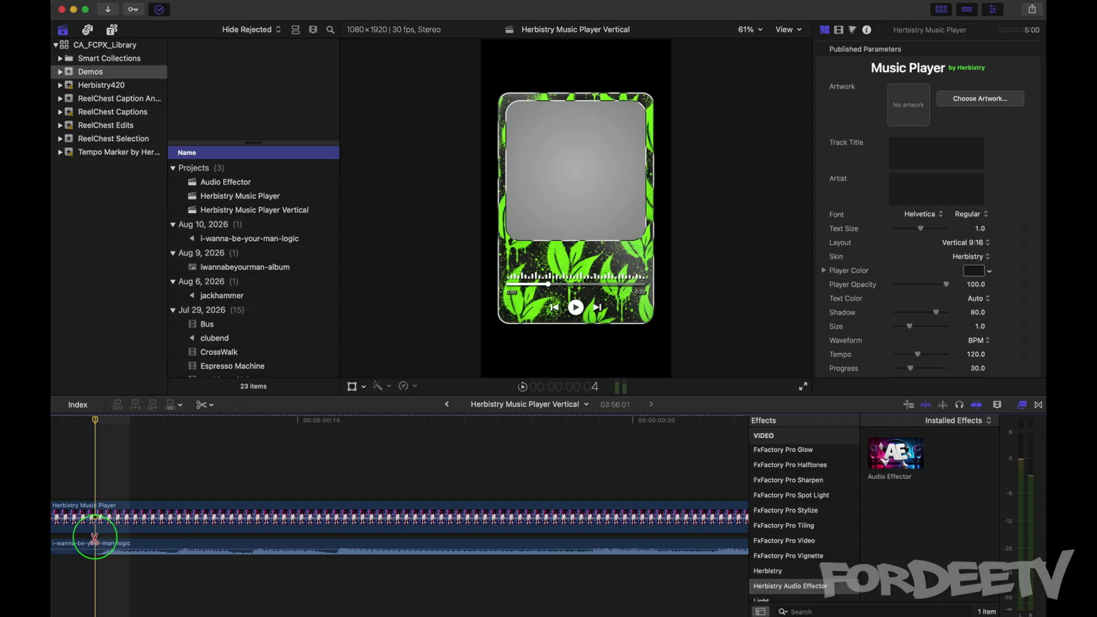
{"action": "key", "text": "shift+super+b"}
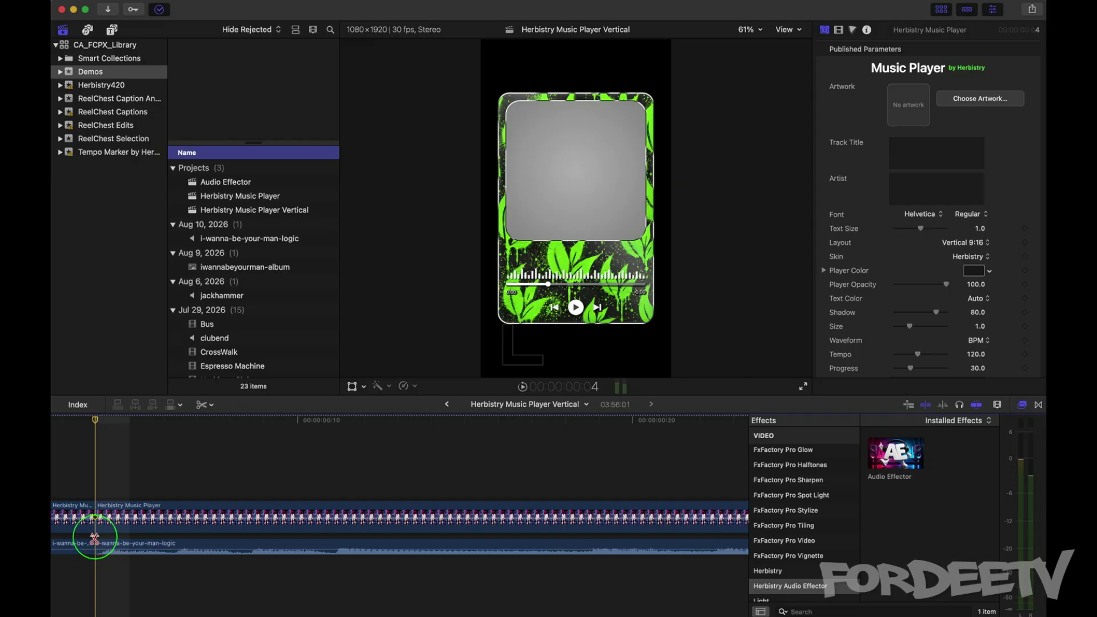
{"action": "scroll", "coordinate": [94, 532], "scroll_direction": "left", "scroll_amount": 5}
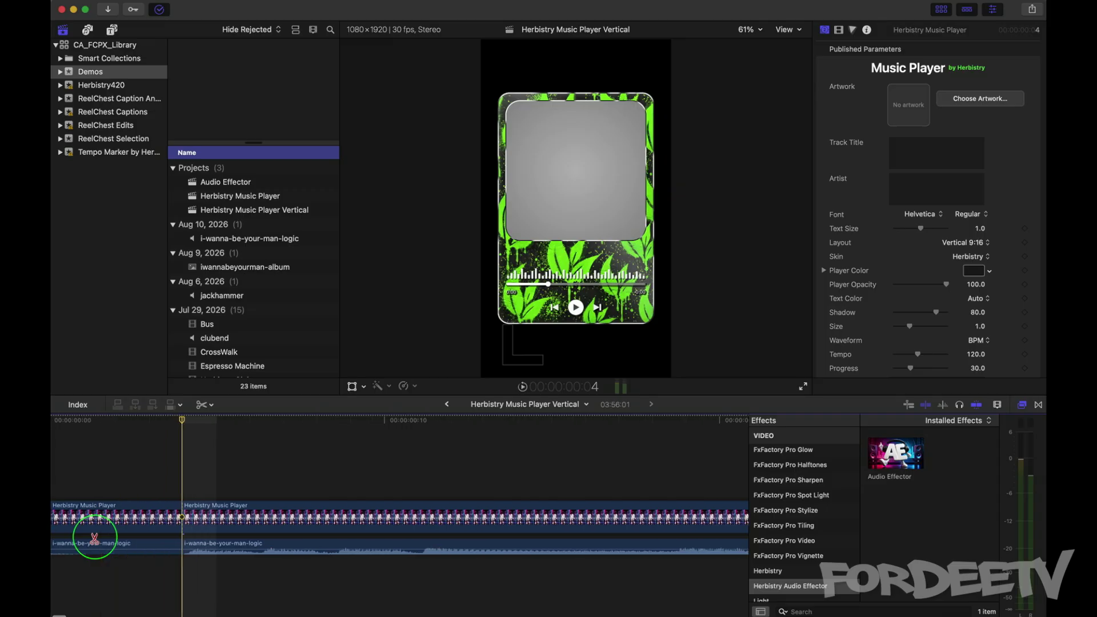
{"action": "key", "text": "a"}
{"action": "left_click_drag", "start_coordinate": [122, 476], "coordinate": [139, 567]}
{"action": "key", "text": "Delete"}
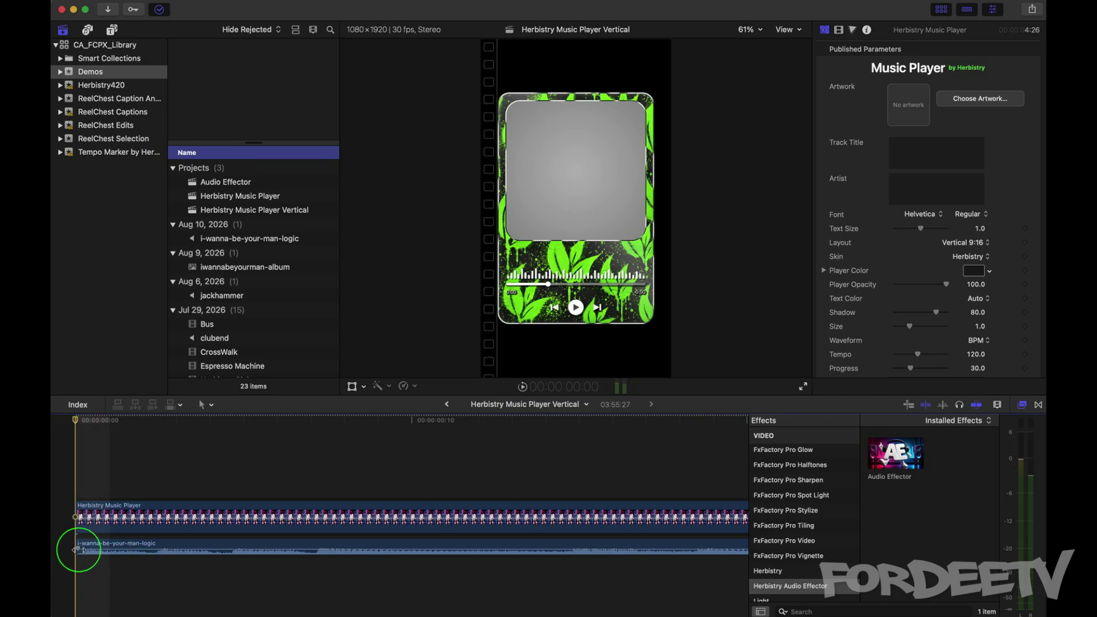
Step: Extend the music player generator to the end of the audio clip
{"action": "key", "text": "shift+z"}
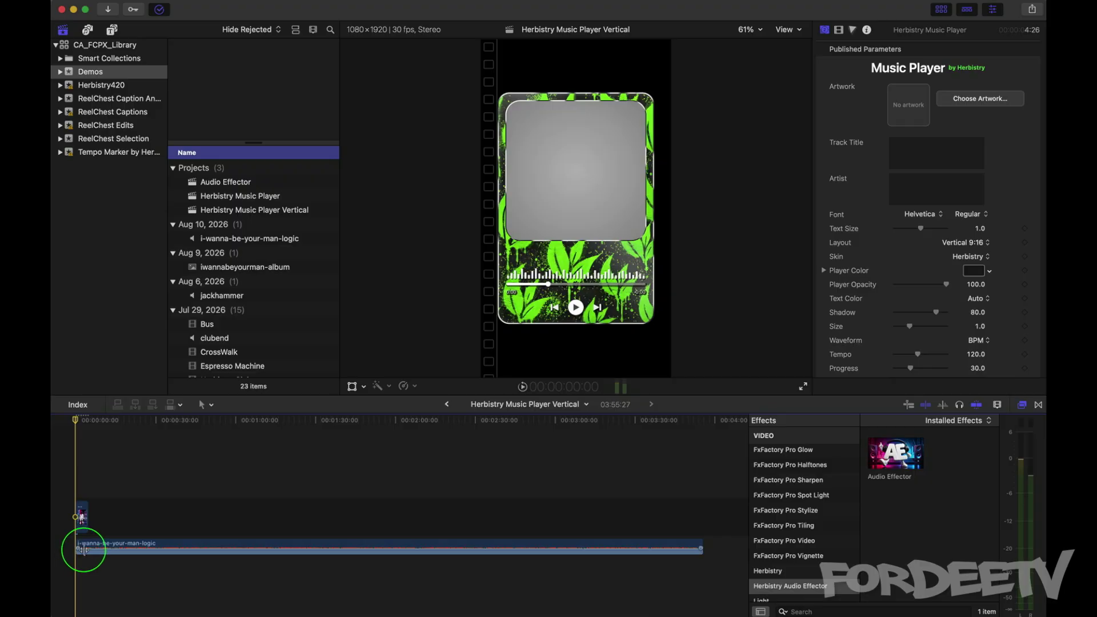
{"action": "left_click_drag", "start_coordinate": [86, 517], "coordinate": [706, 504]}
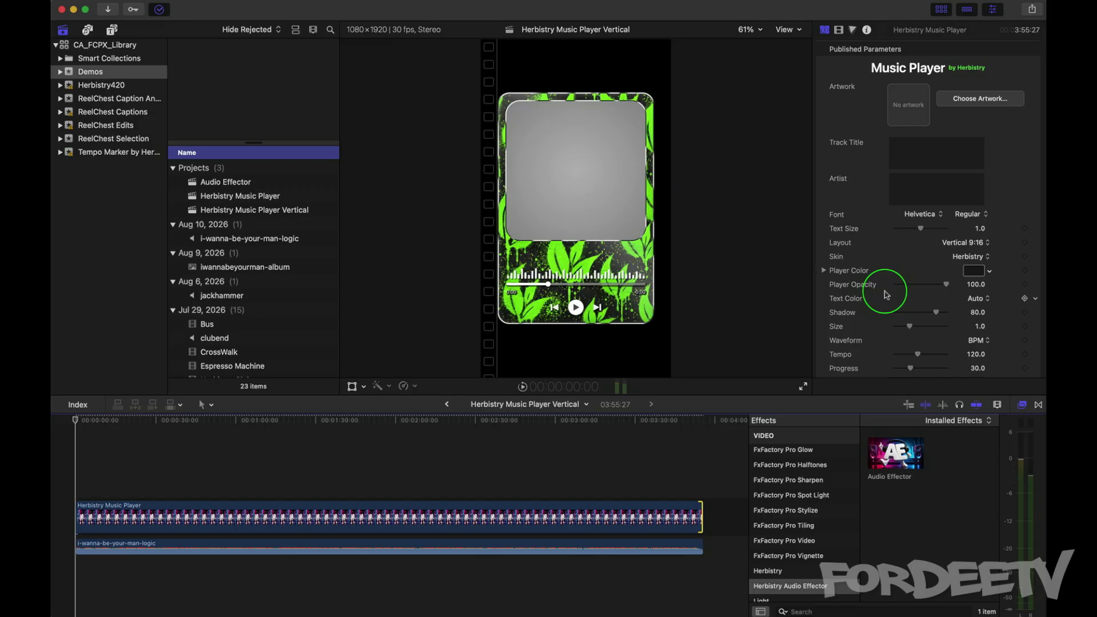
Step: Try the None and Static waveform options, return to BPM, and play the first two seconds
{"action": "scroll", "coordinate": [886, 294], "scroll_direction": "down", "scroll_amount": 4}
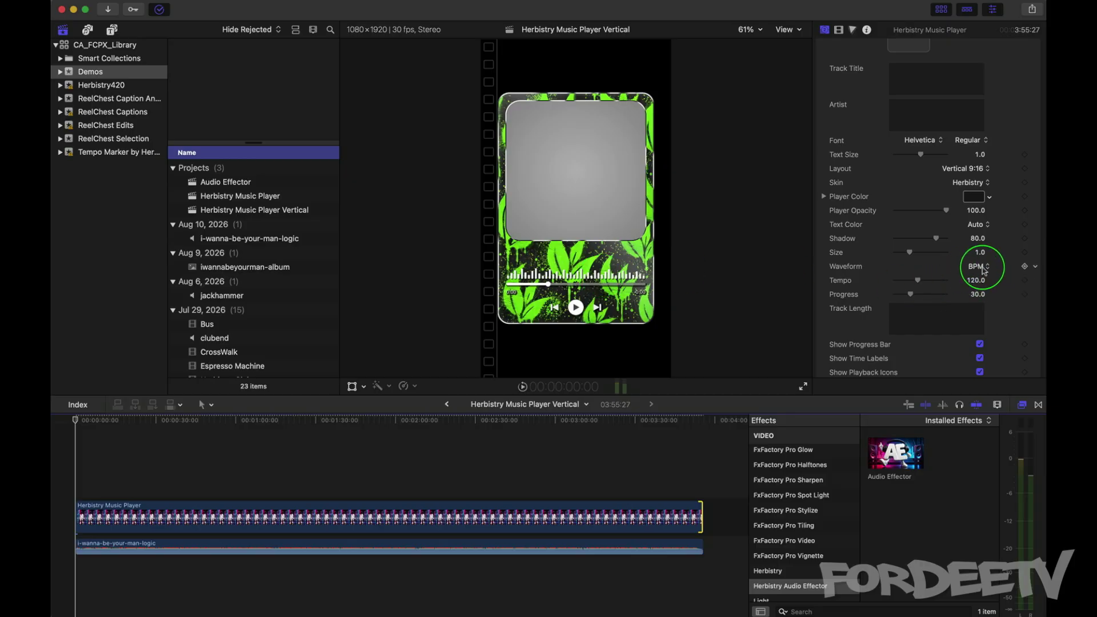
{"action": "left_click", "coordinate": [978, 266]}
{"action": "left_click", "coordinate": [976, 244]}
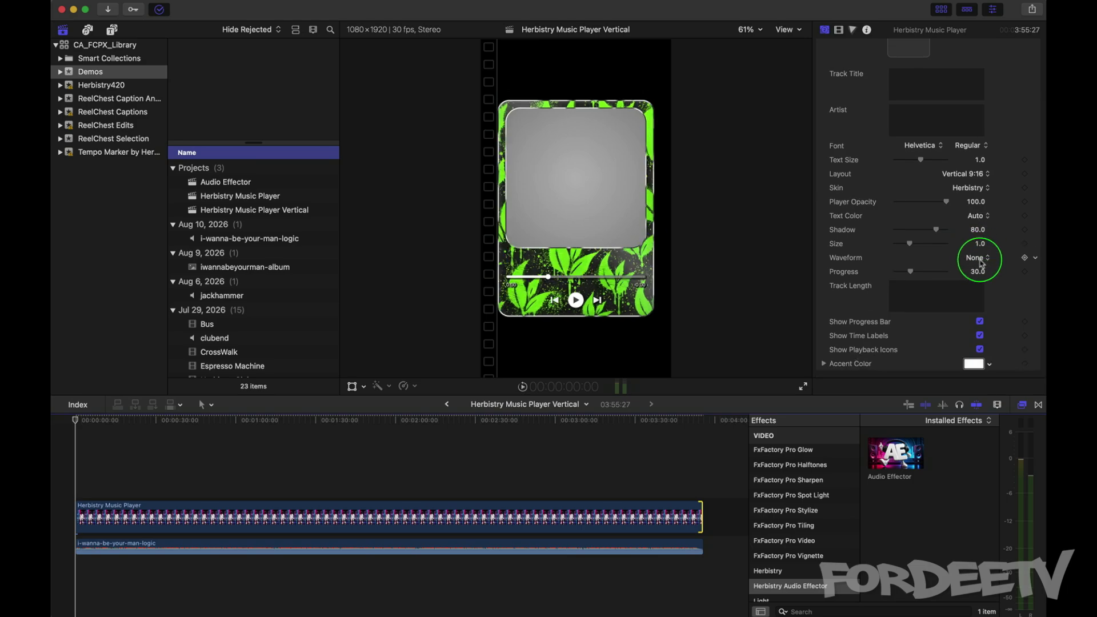
{"action": "left_click", "coordinate": [978, 257]}
{"action": "left_click", "coordinate": [981, 275]}
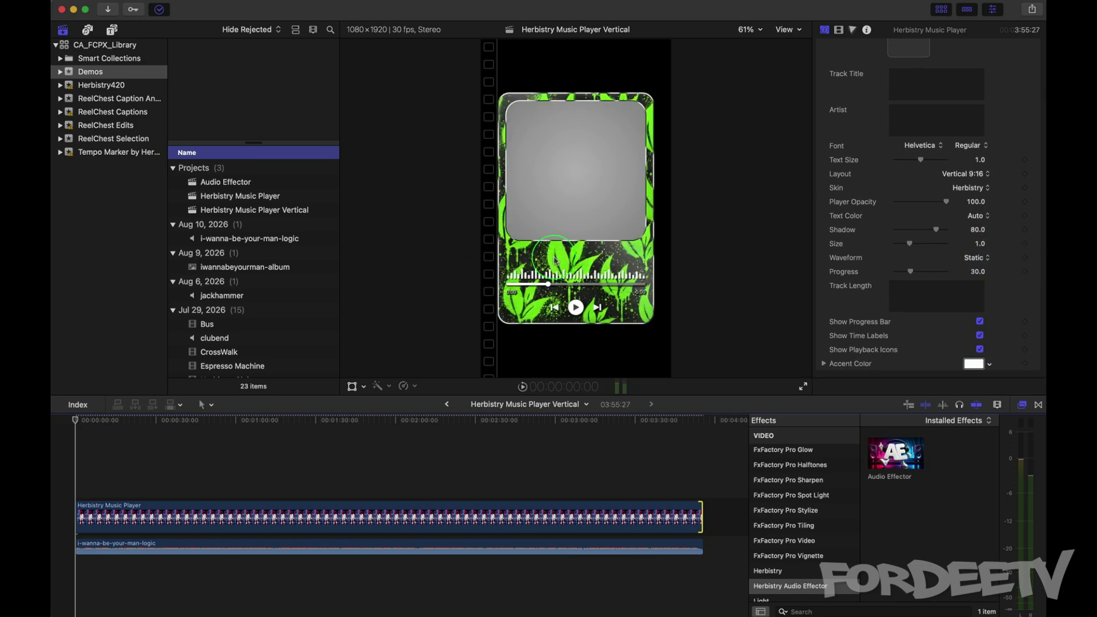
{"action": "left_click", "coordinate": [978, 258]}
{"action": "left_click", "coordinate": [978, 271]}
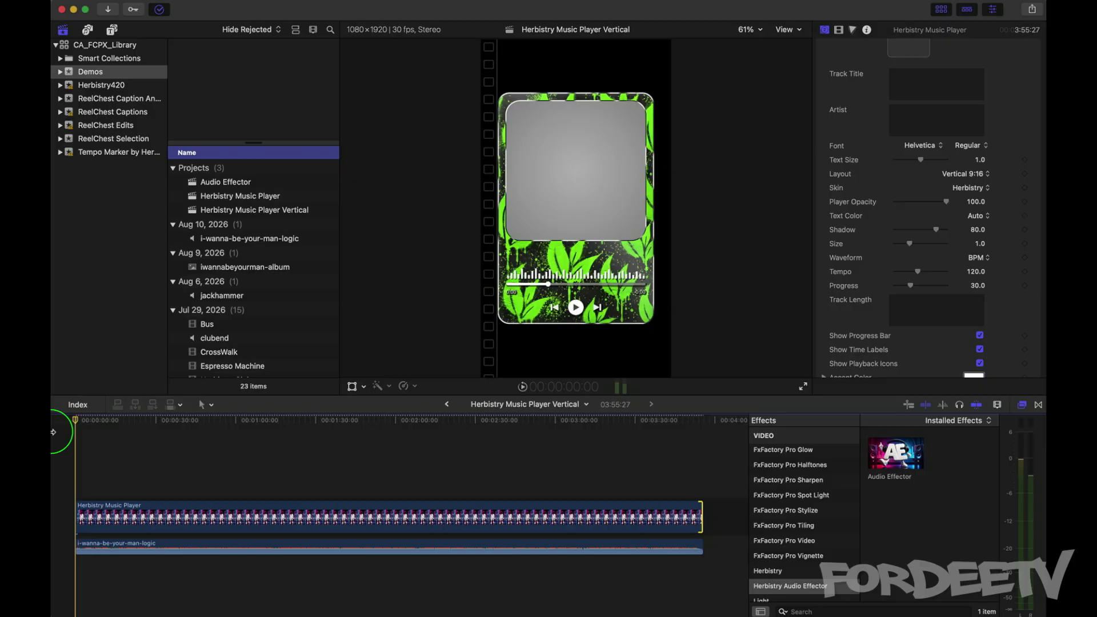
{"action": "key", "text": "space"}
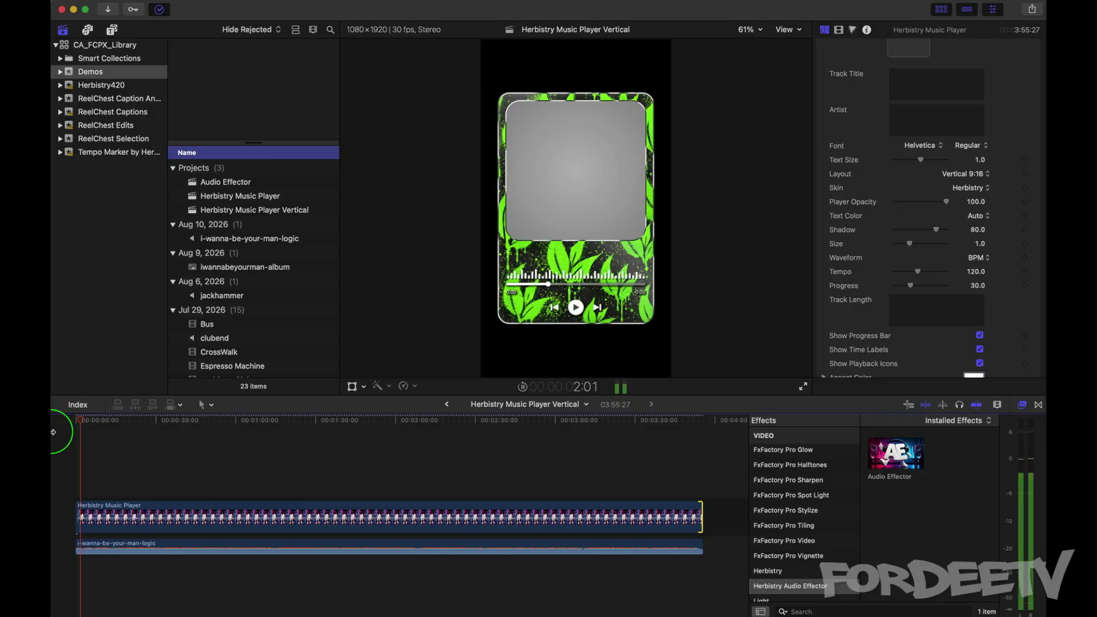
{"action": "key", "text": "space"}
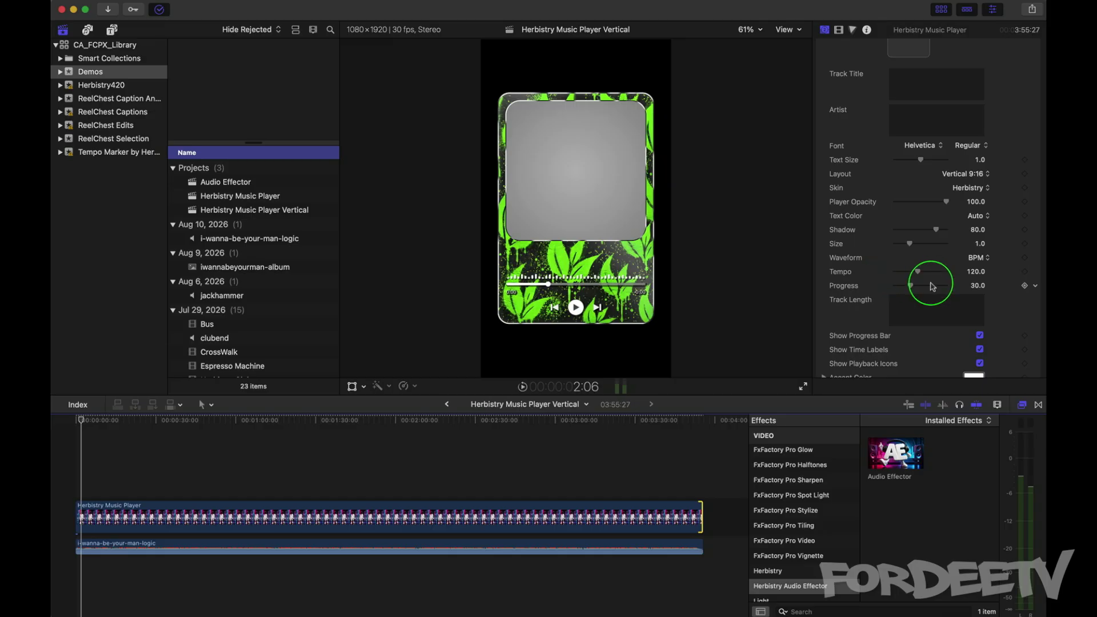
Step: Embed iwannabeyourman-album.jpg as the music player's cover artwork
{"action": "scroll", "coordinate": [931, 284], "scroll_direction": "up", "scroll_amount": 3}
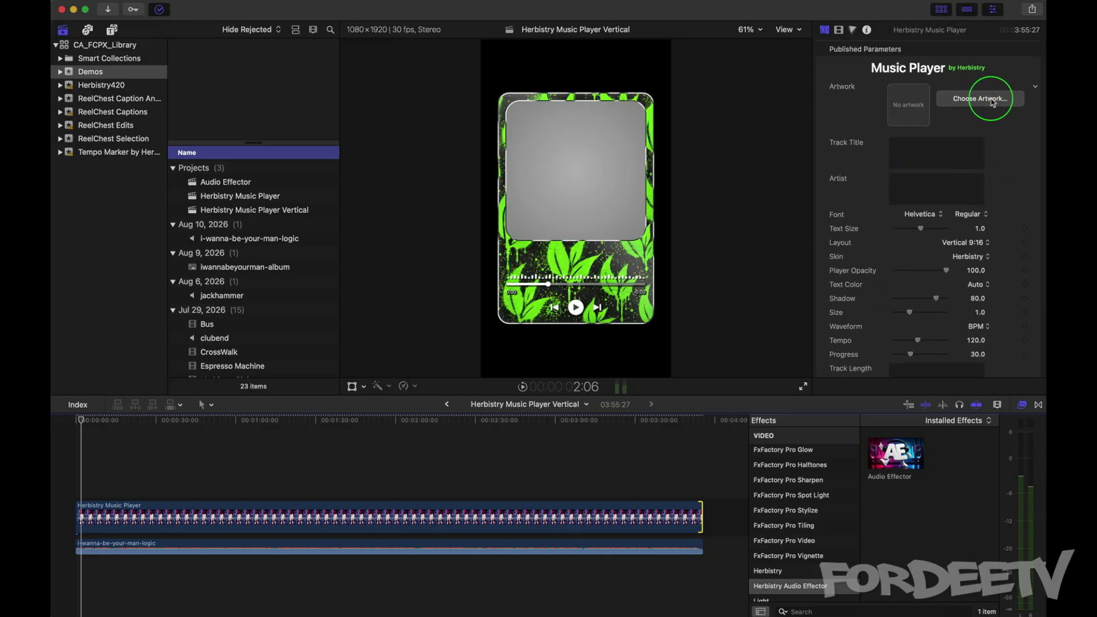
{"action": "left_click", "coordinate": [993, 102]}
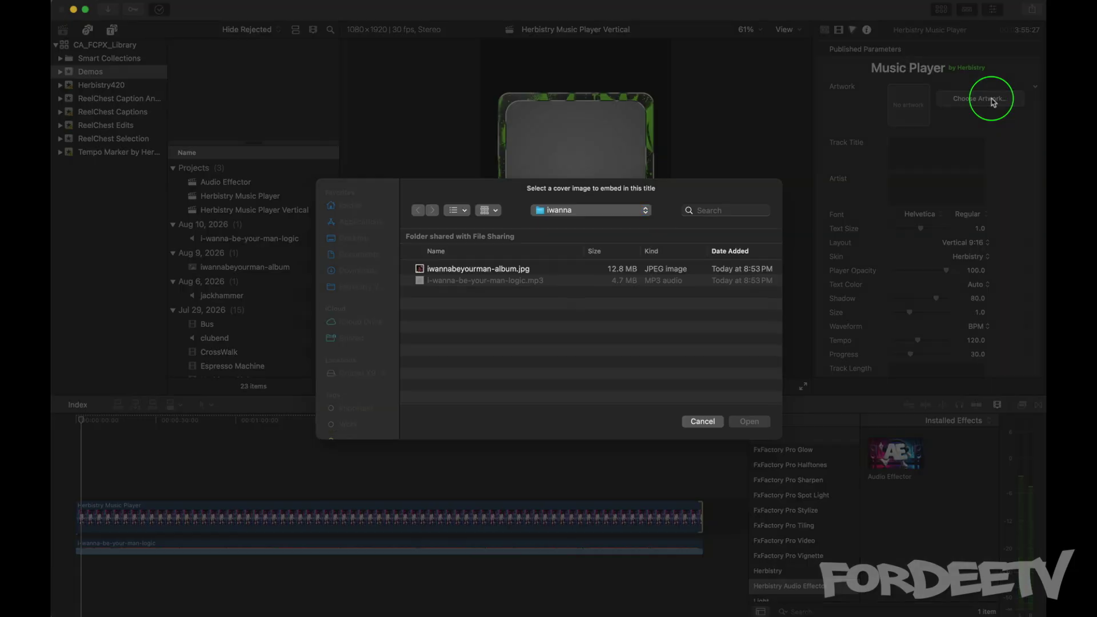
{"action": "double_click", "coordinate": [463, 271]}
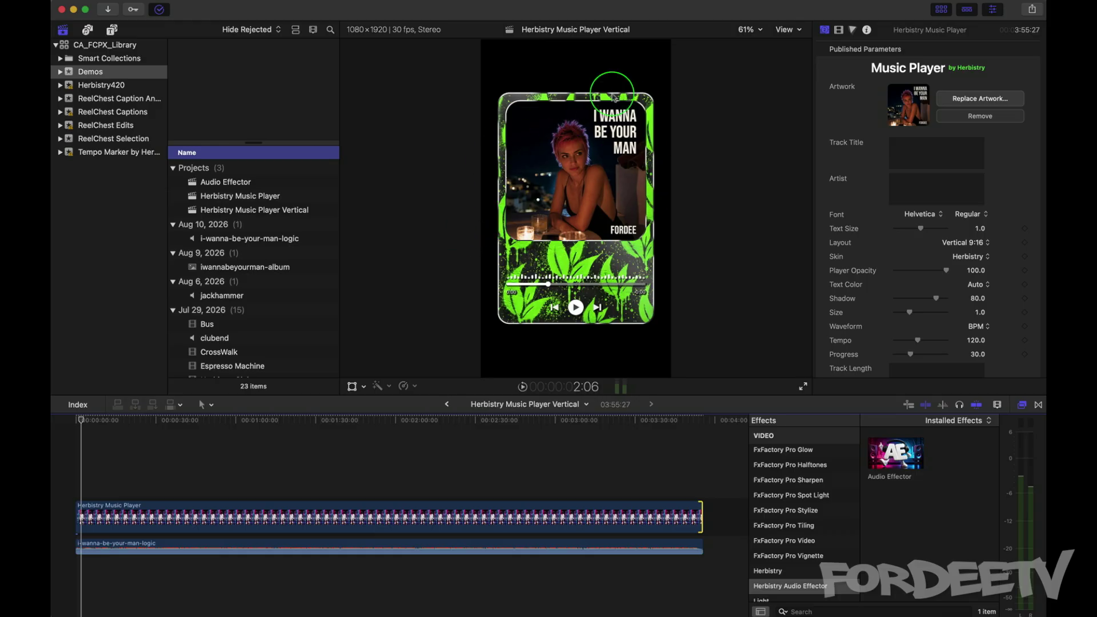
Step: Enter "I Wanna Be Your Man" as the track title and "Fordee" as the artist
{"action": "left_click", "coordinate": [920, 160]}
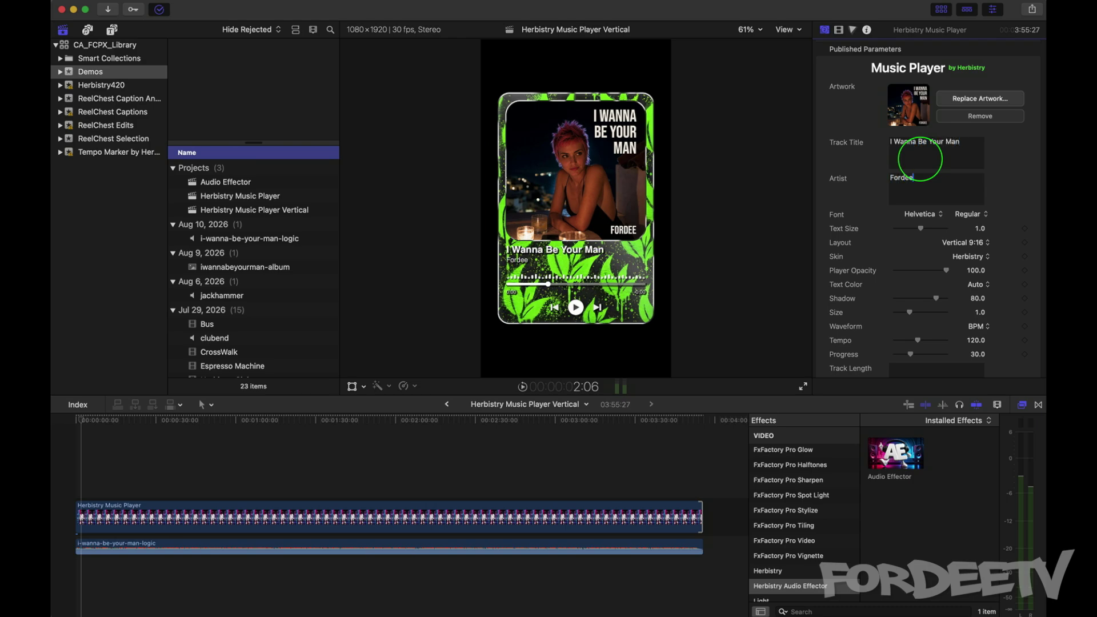
Step: Set the music player's font to Cinzel and its text size to 1.19
{"action": "left_click", "coordinate": [923, 215]}
{"action": "key", "text": "c"}
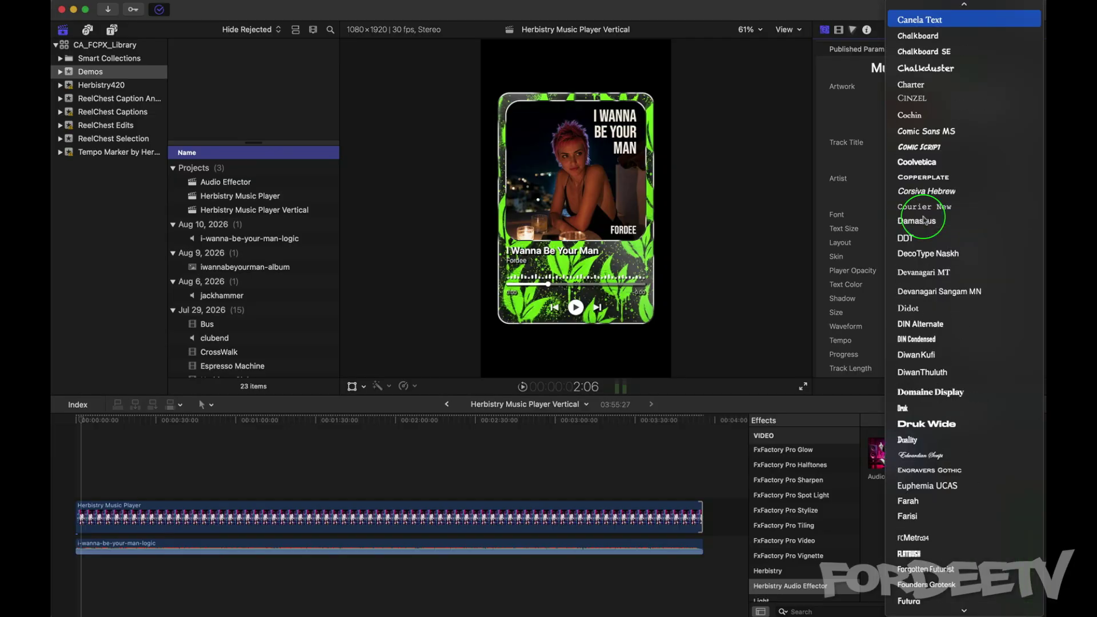
{"action": "left_click", "coordinate": [915, 98]}
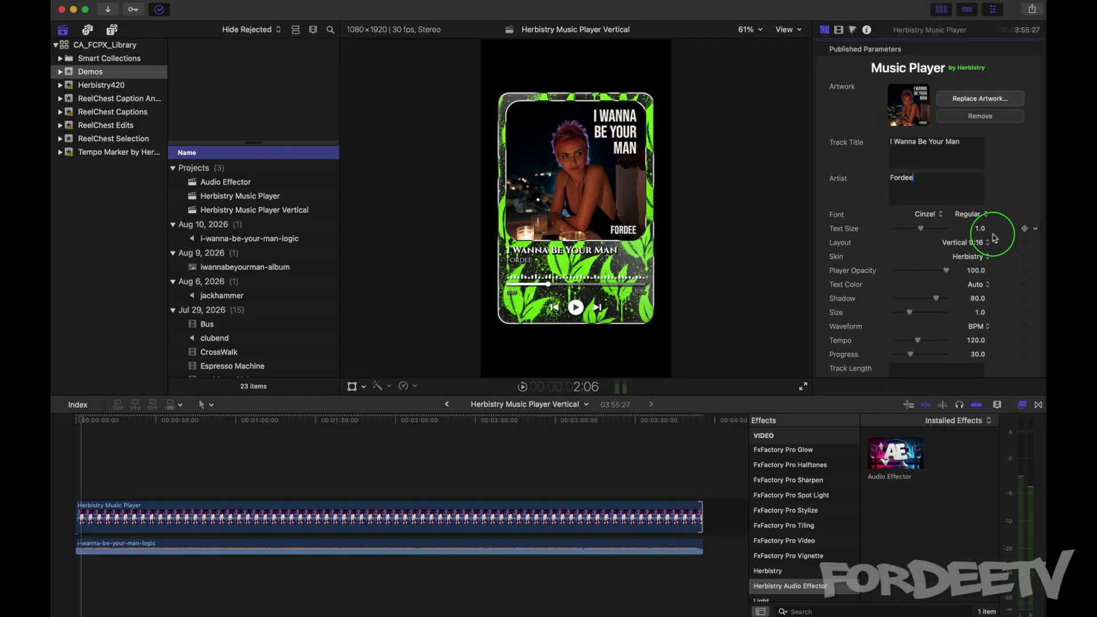
{"action": "left_click_drag", "start_coordinate": [921, 228], "coordinate": [970, 231]}
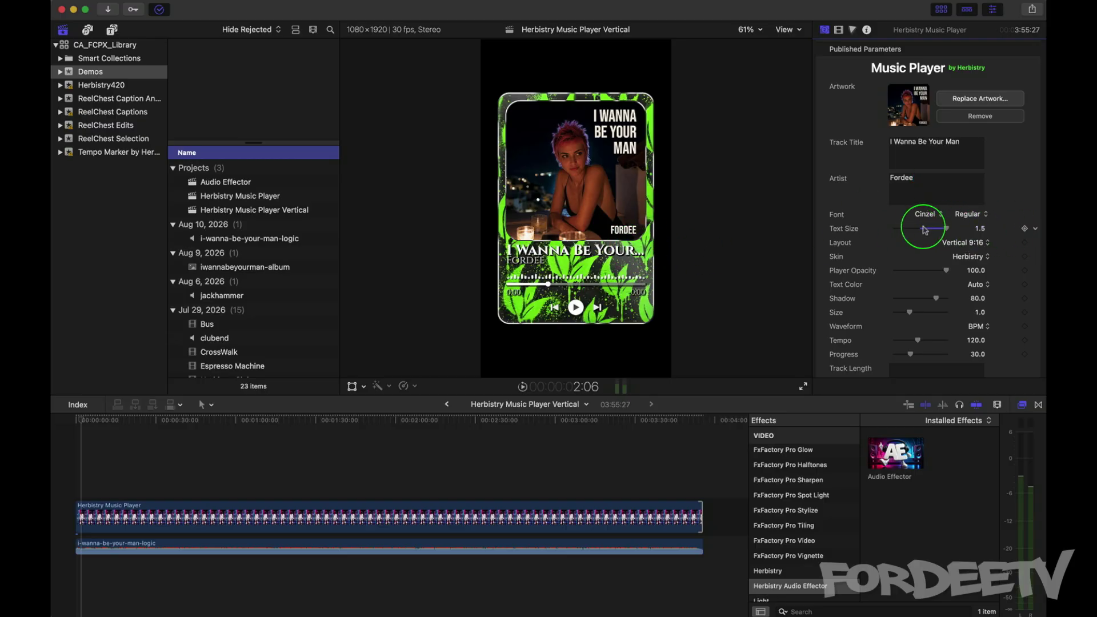
{"action": "mouse_move", "coordinate": [949, 230]}
{"action": "left_mouse_down"}
{"action": "mouse_move", "coordinate": [923, 229]}
{"action": "mouse_move", "coordinate": [935, 233]}
{"action": "left_mouse_up"}
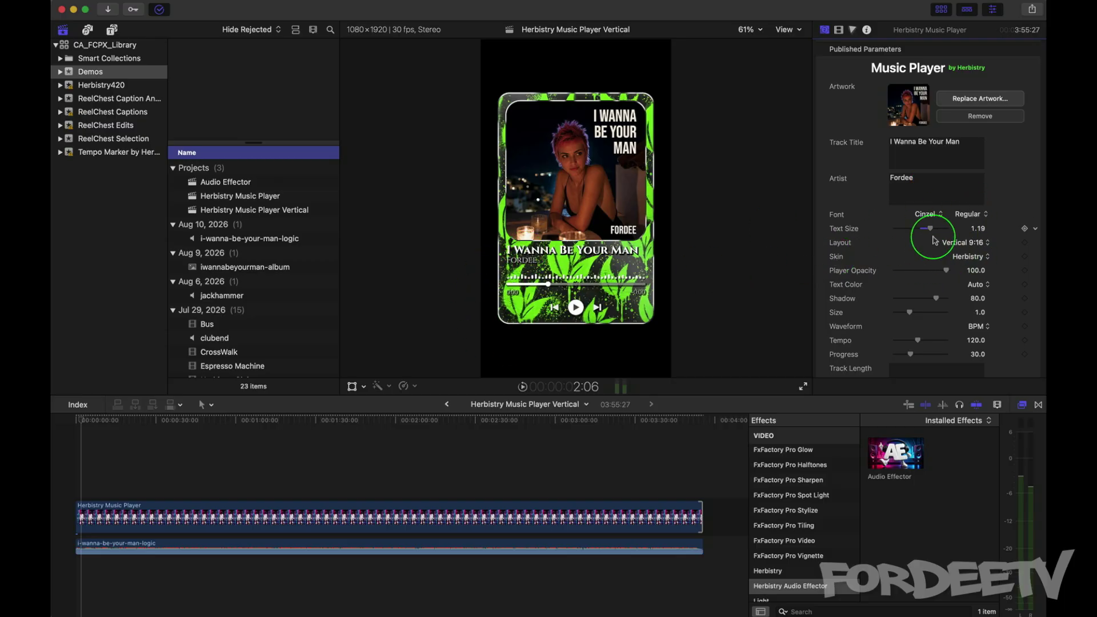
Step: Try the Crystals, Circles and Abstract skins on the music player, then apply the Glass skin
{"action": "left_click", "coordinate": [967, 258]}
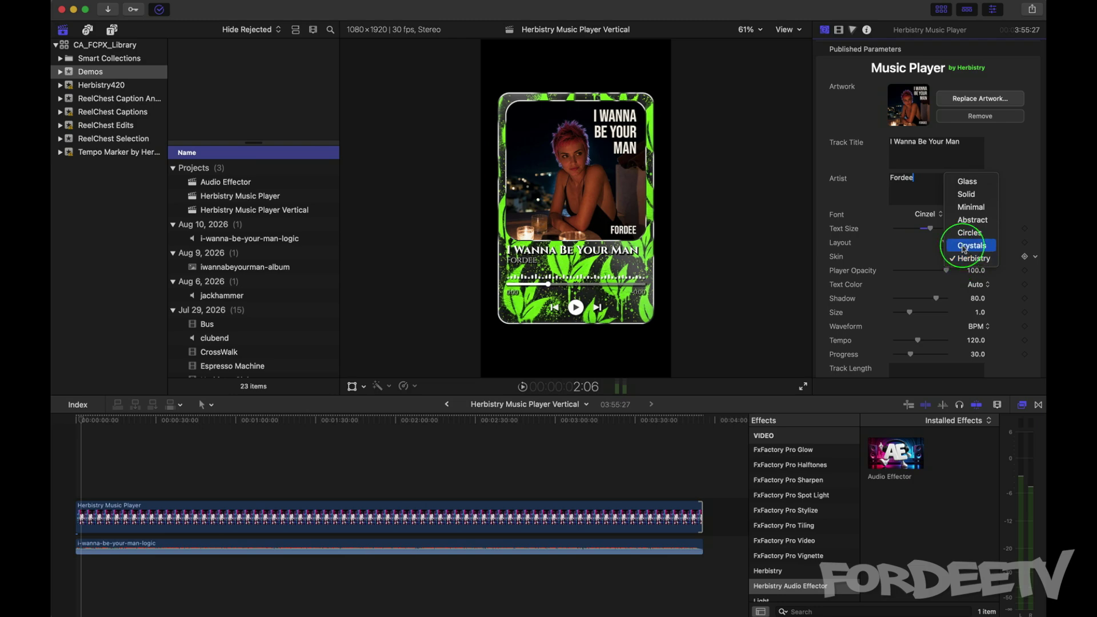
{"action": "left_click", "coordinate": [972, 245]}
{"action": "left_click", "coordinate": [975, 258]}
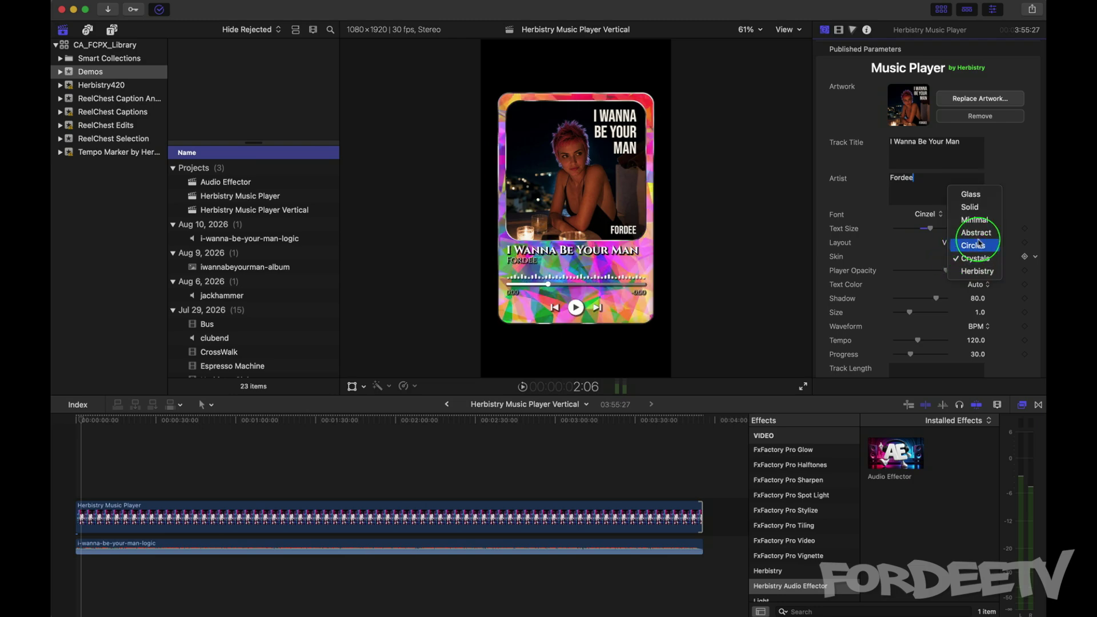
{"action": "left_click", "coordinate": [973, 245]}
{"action": "left_click", "coordinate": [978, 258]}
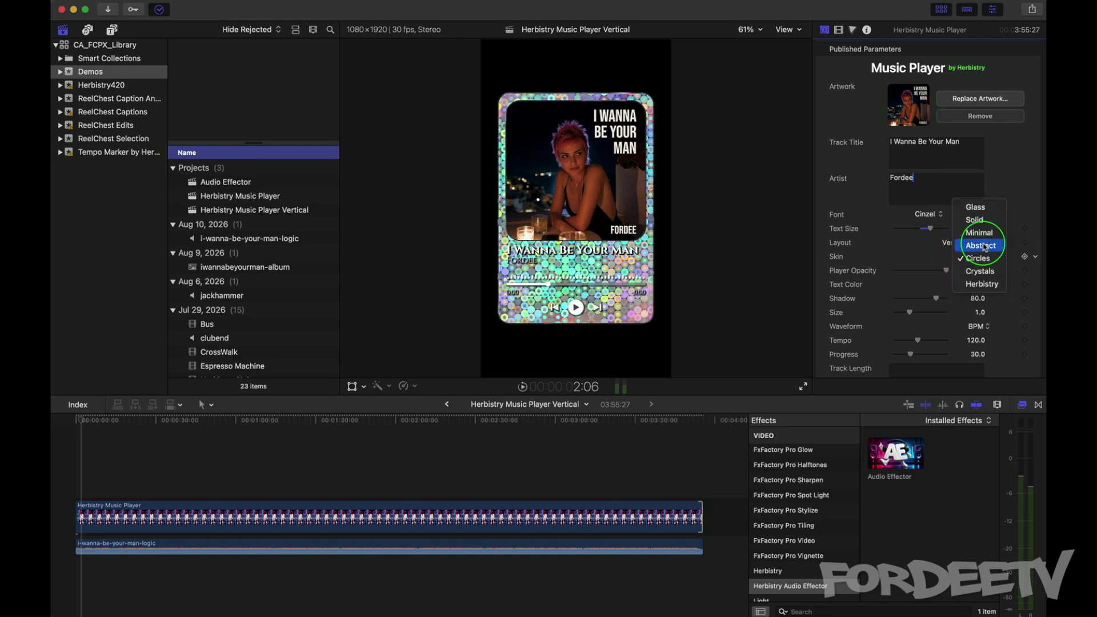
{"action": "left_click", "coordinate": [978, 245]}
{"action": "left_click", "coordinate": [974, 258]}
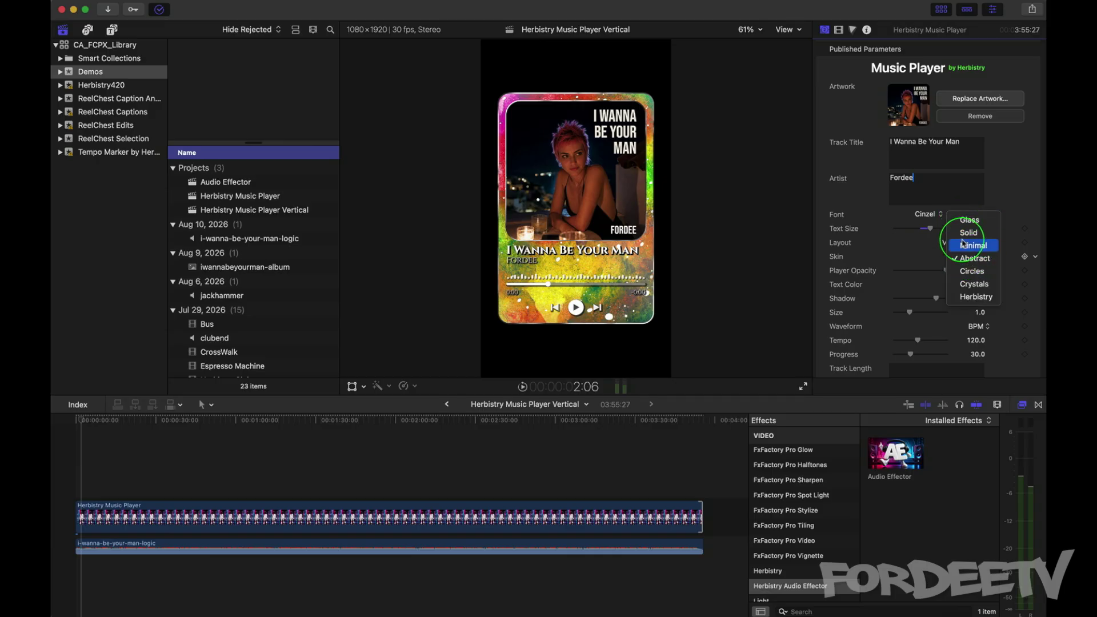
{"action": "left_click", "coordinate": [960, 221]}
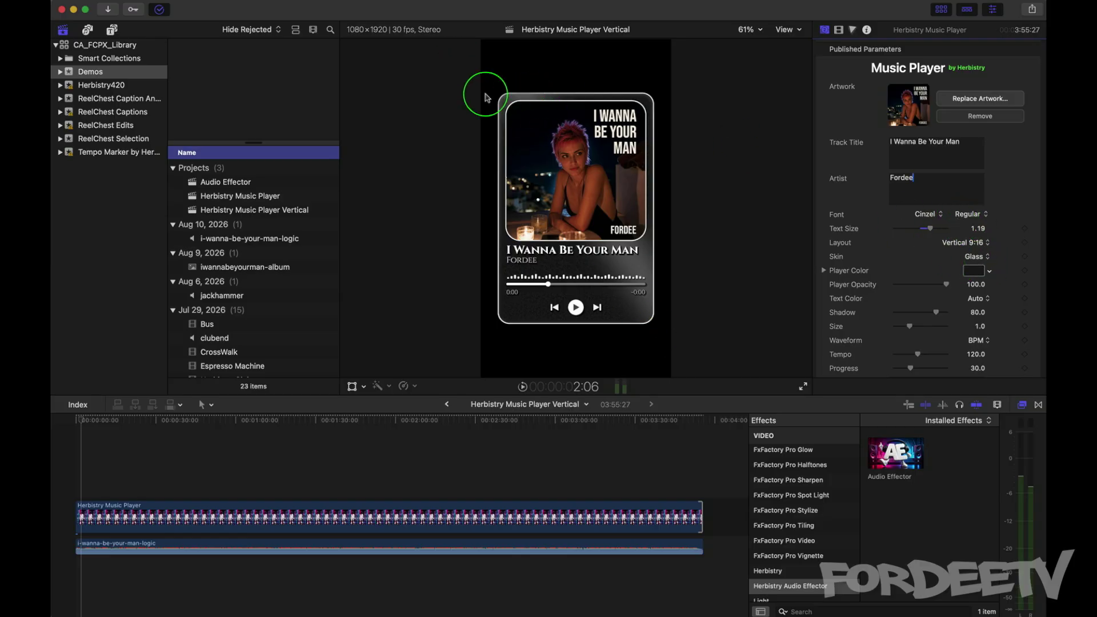
Step: Set the Glass player's color to a dark blue using the color wheel and a reduced brightness
{"action": "left_click", "coordinate": [975, 271]}
{"action": "left_click_drag", "start_coordinate": [143, 480], "coordinate": [76, 481]}
{"action": "left_click", "coordinate": [90, 454]}
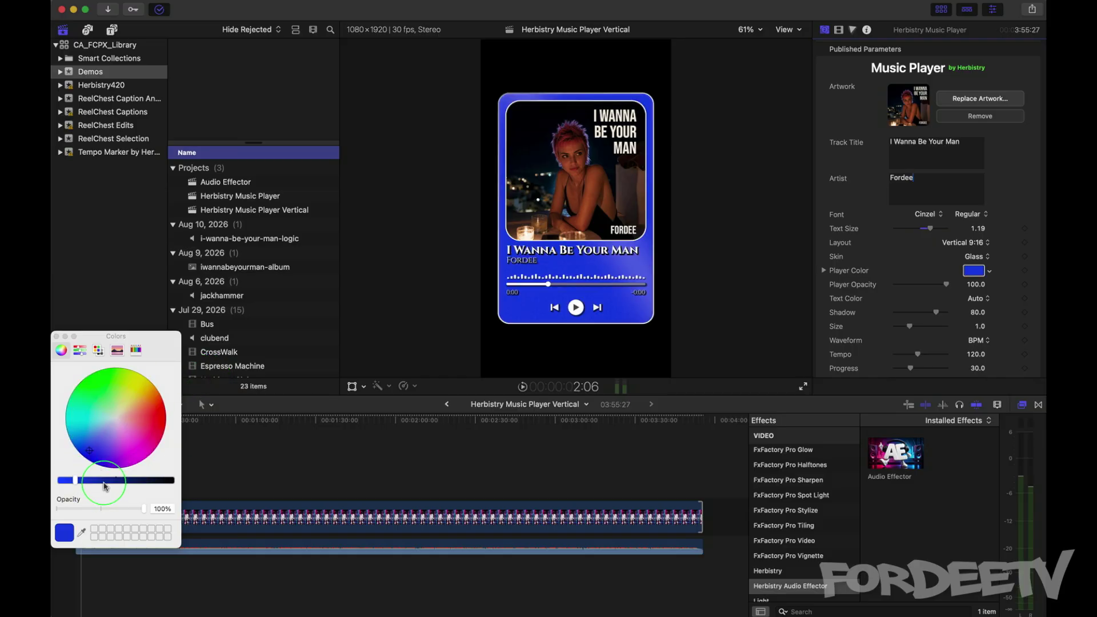
{"action": "left_click", "coordinate": [104, 486]}
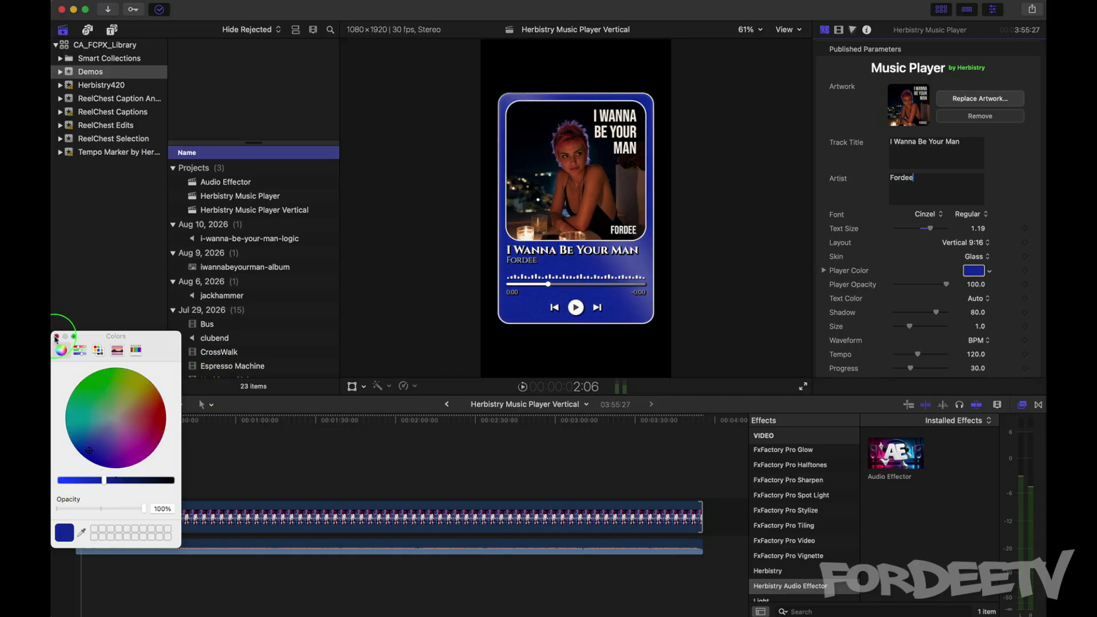
{"action": "left_click", "coordinate": [55, 338]}
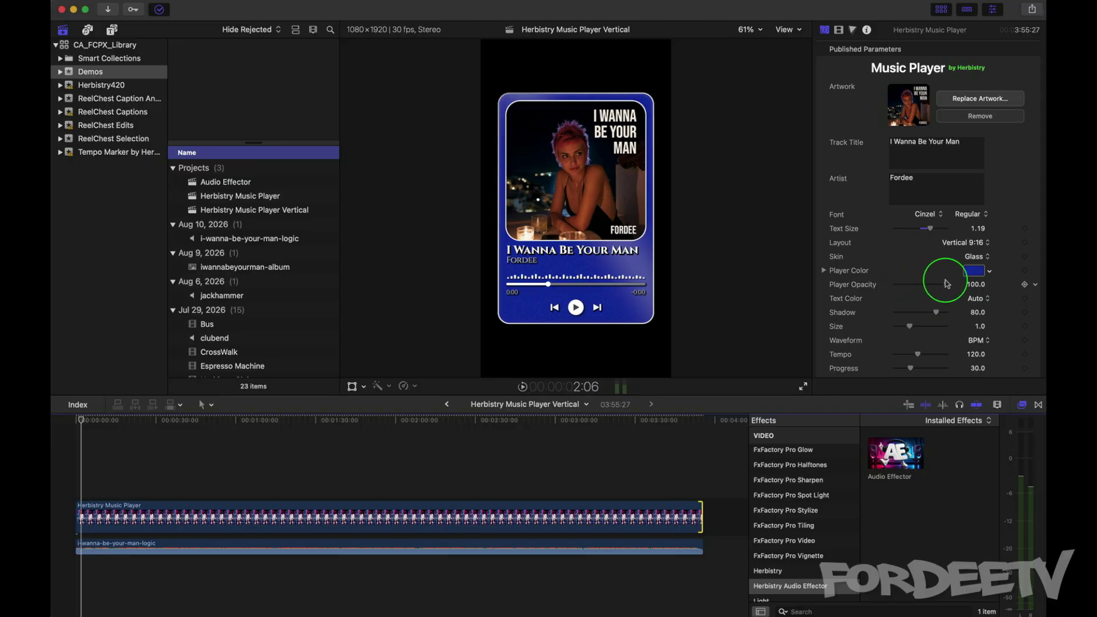
Step: Try the player opacity at 25, then restore it to 100
{"action": "left_click_drag", "start_coordinate": [946, 282], "coordinate": [909, 302]}
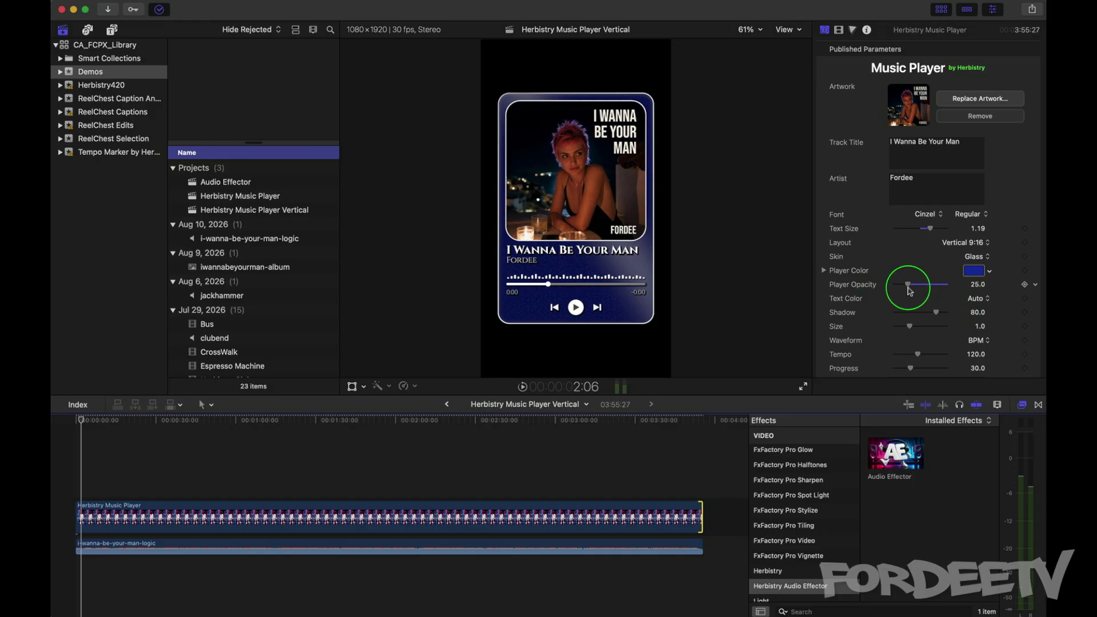
{"action": "left_click_drag", "start_coordinate": [908, 284], "coordinate": [987, 279]}
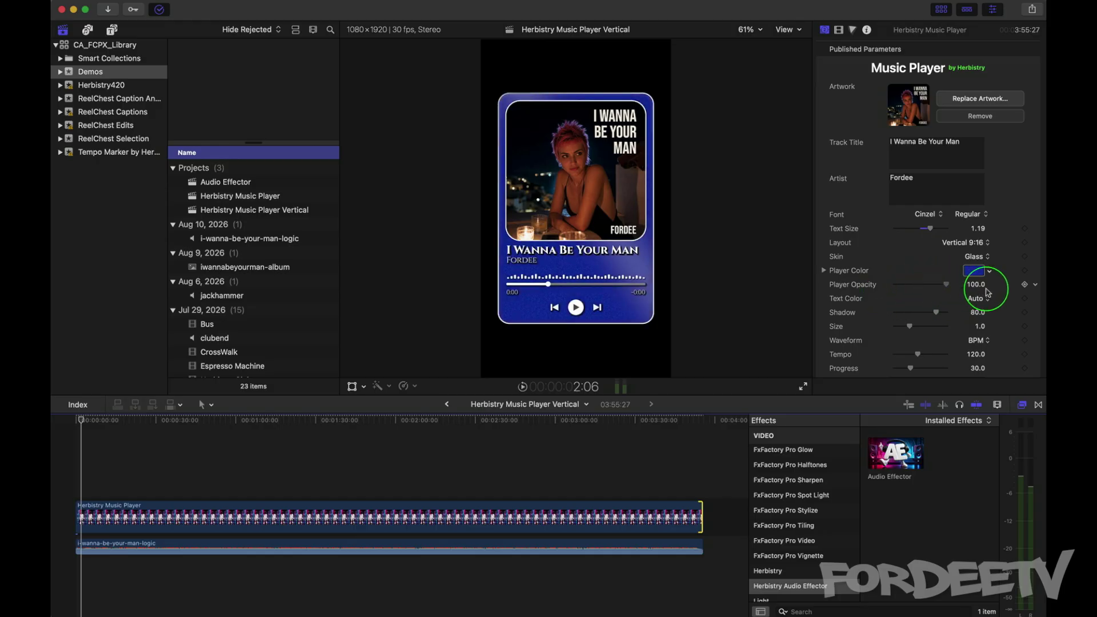
Step: Try the Solid and Minimal skins, then switch the music player to the Herbistry skin
{"action": "left_click", "coordinate": [976, 259]}
{"action": "left_click", "coordinate": [976, 271]}
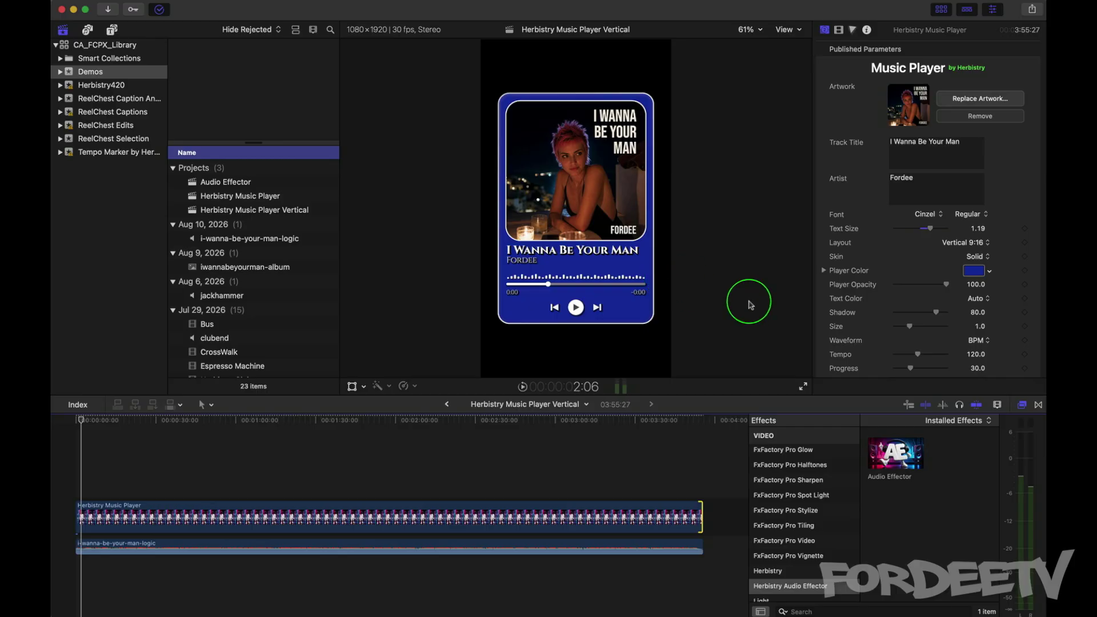
{"action": "left_click", "coordinate": [976, 261]}
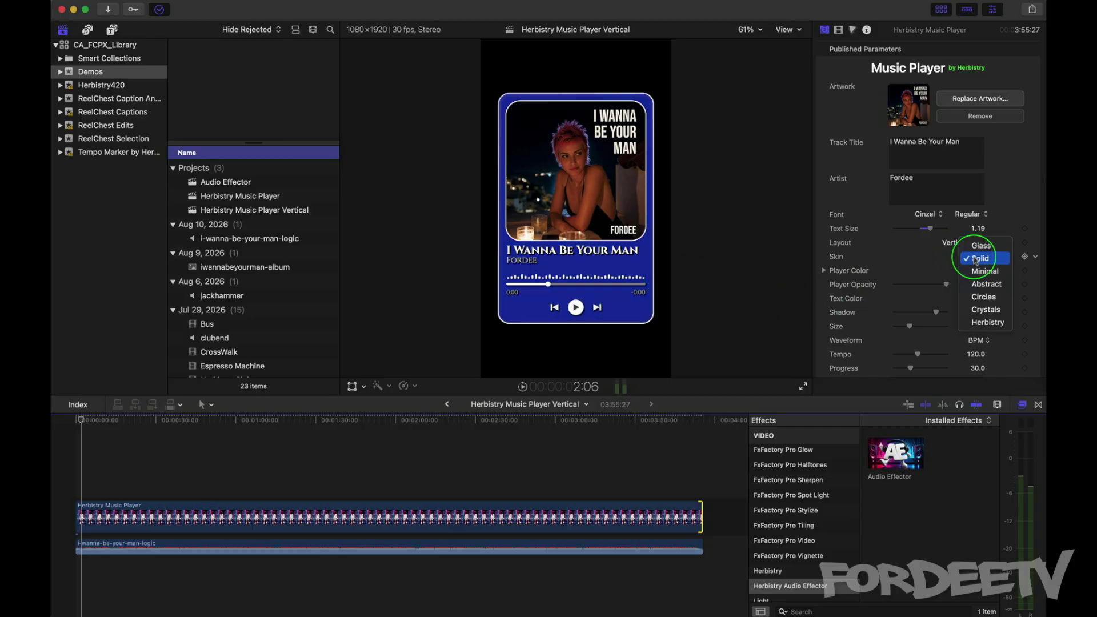
{"action": "left_click", "coordinate": [977, 274]}
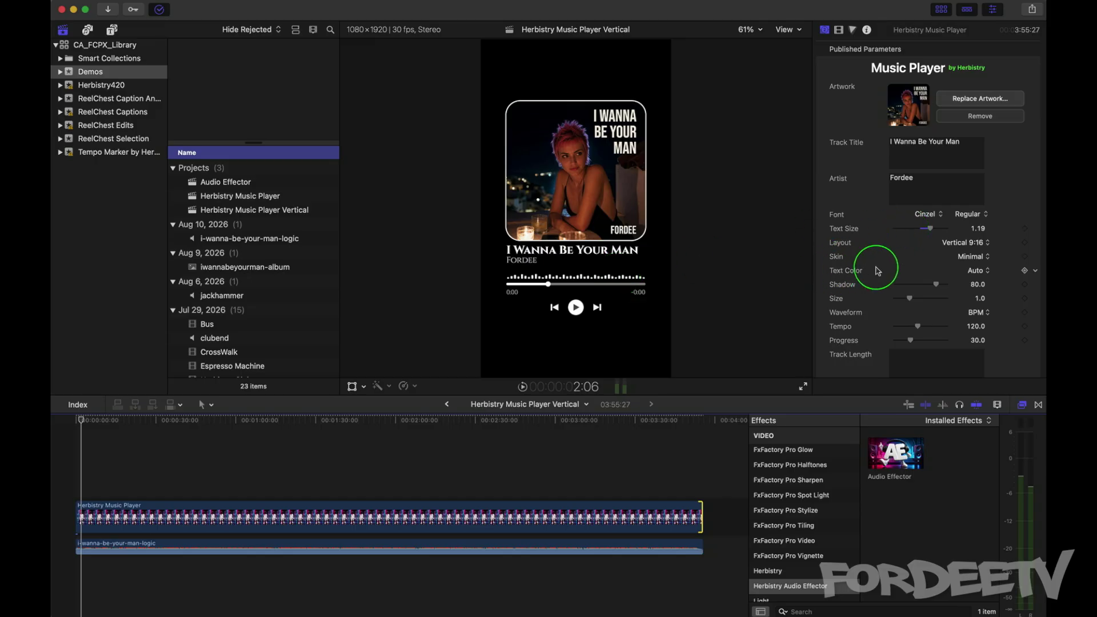
{"action": "scroll", "coordinate": [876, 263], "scroll_direction": "down", "scroll_amount": 3}
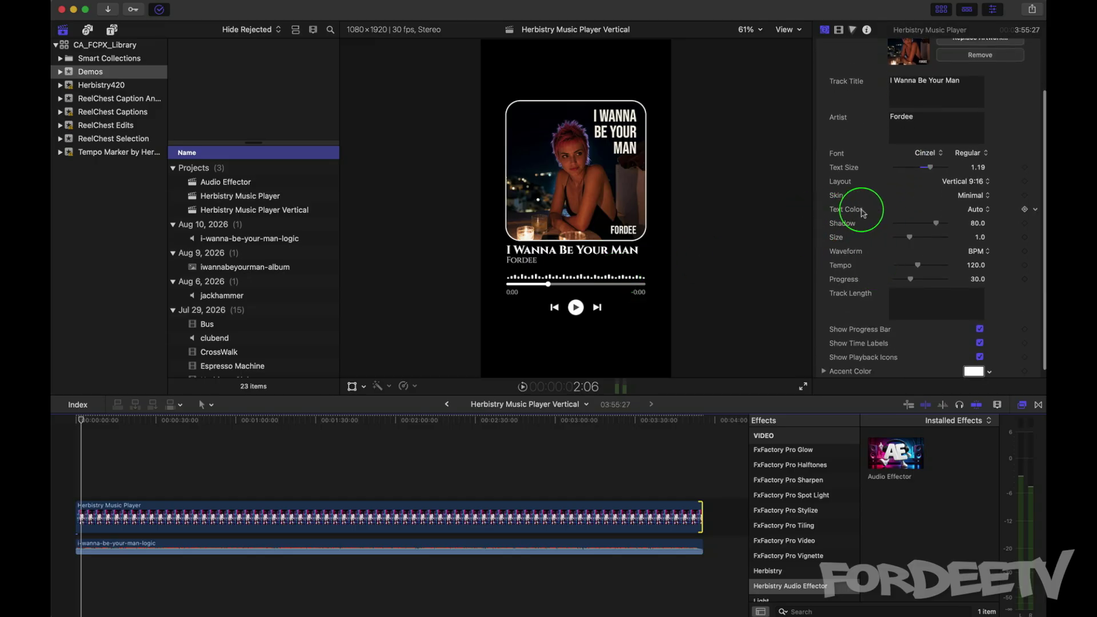
{"action": "left_click", "coordinate": [979, 195]}
{"action": "left_click", "coordinate": [965, 250]}
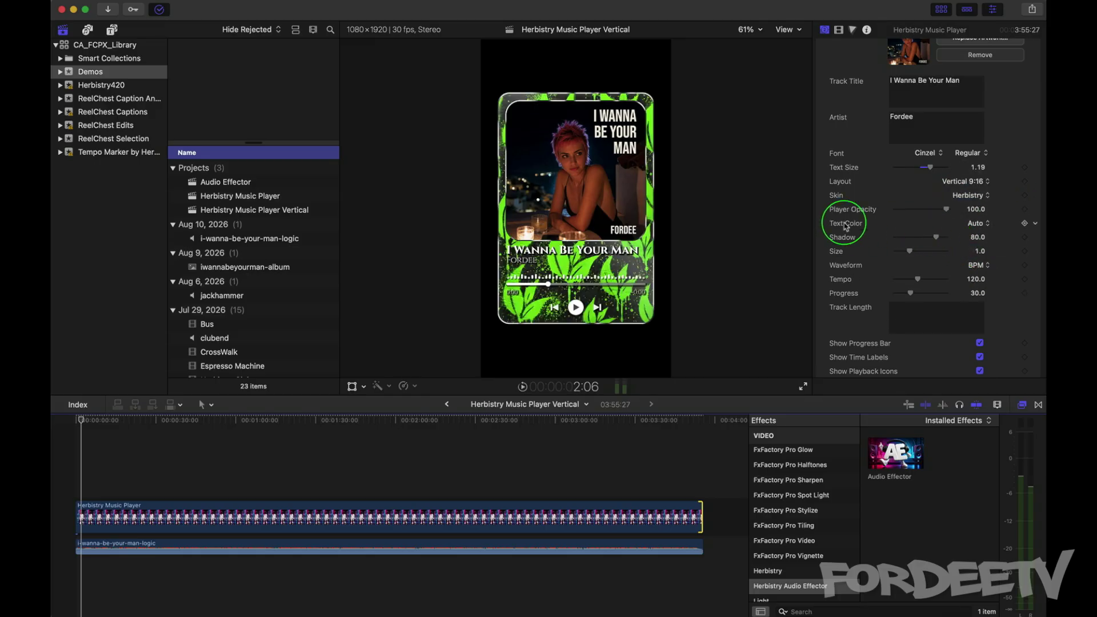
{"action": "left_click", "coordinate": [976, 223]}
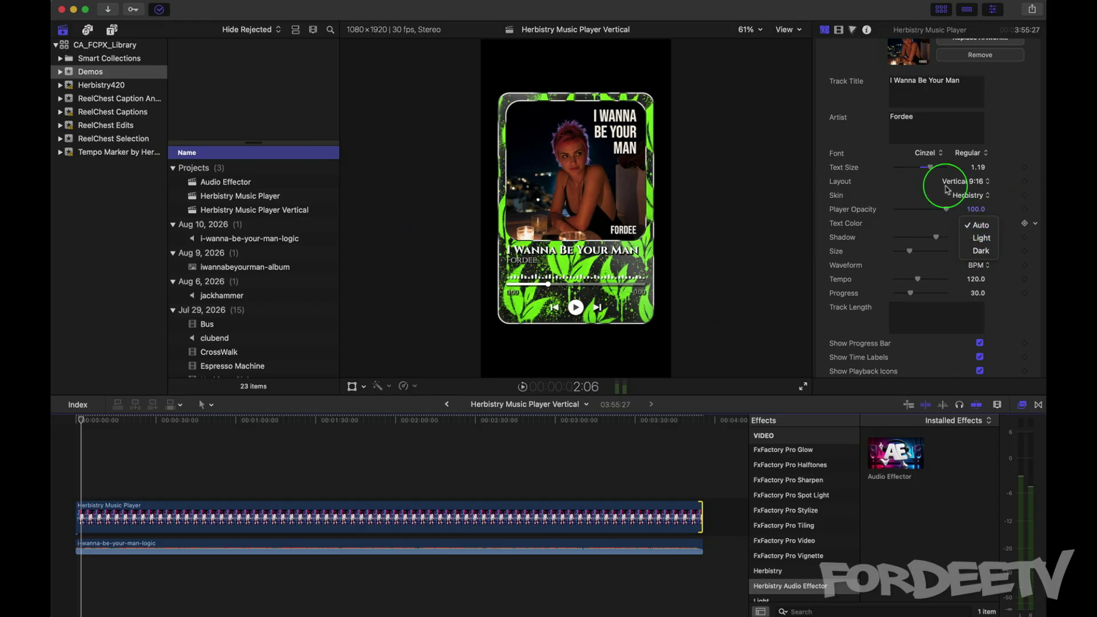
{"action": "left_click", "coordinate": [853, 231]}
Step: Try red, green and blue-violet as the music player's accent color, then set it to yellow
{"action": "scroll", "coordinate": [854, 231], "scroll_direction": "down", "scroll_amount": 2}
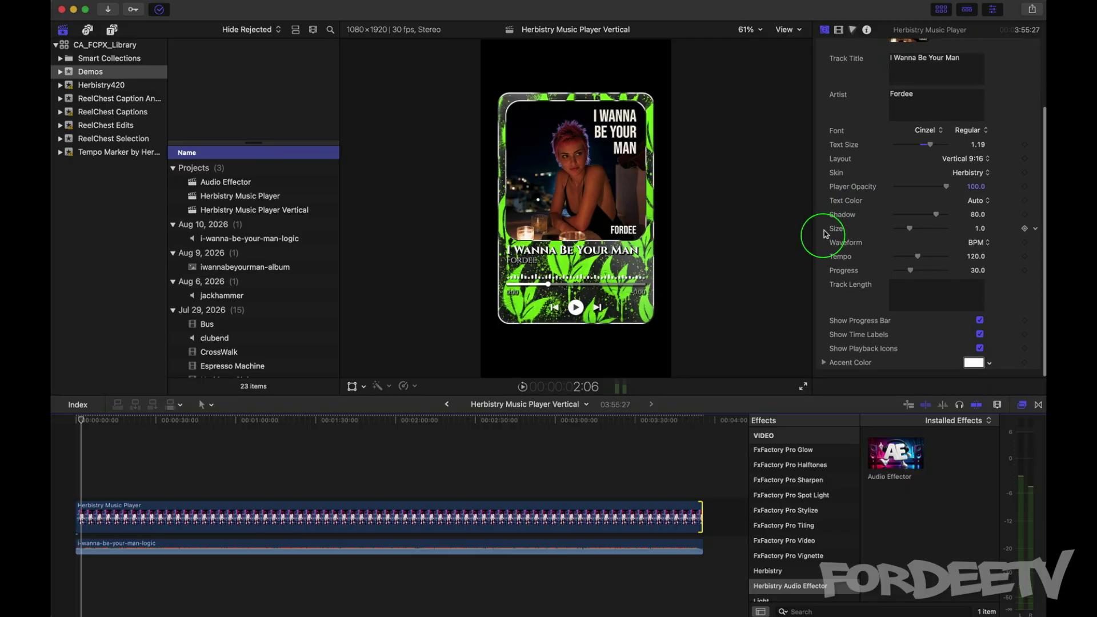
{"action": "left_click", "coordinate": [975, 365]}
{"action": "left_click_drag", "start_coordinate": [141, 417], "coordinate": [173, 422]}
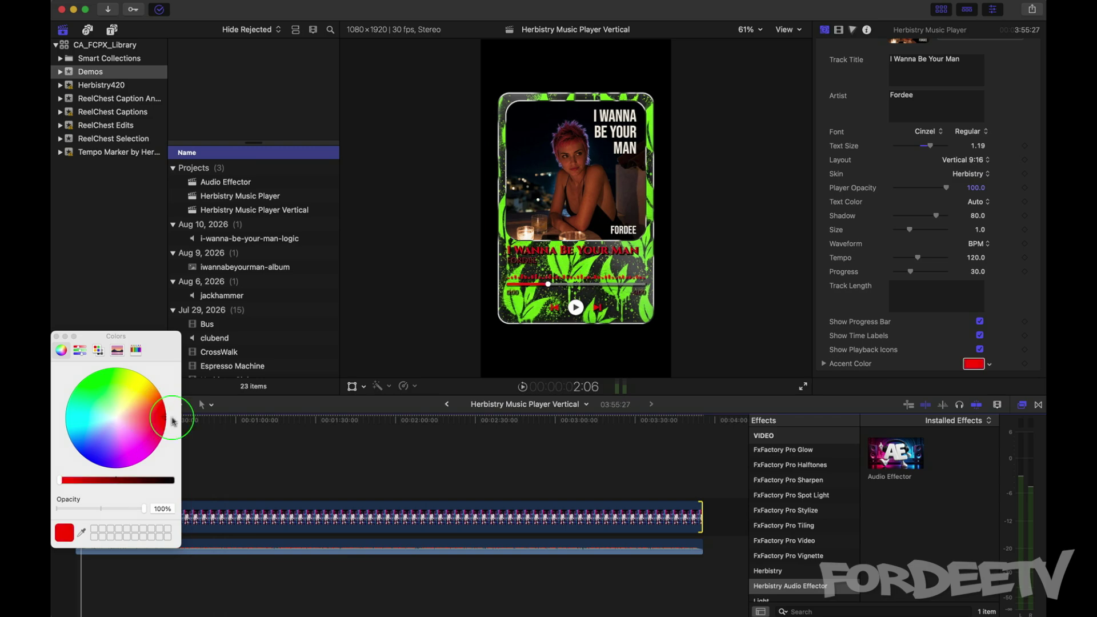
{"action": "left_click_drag", "start_coordinate": [106, 433], "coordinate": [89, 382]}
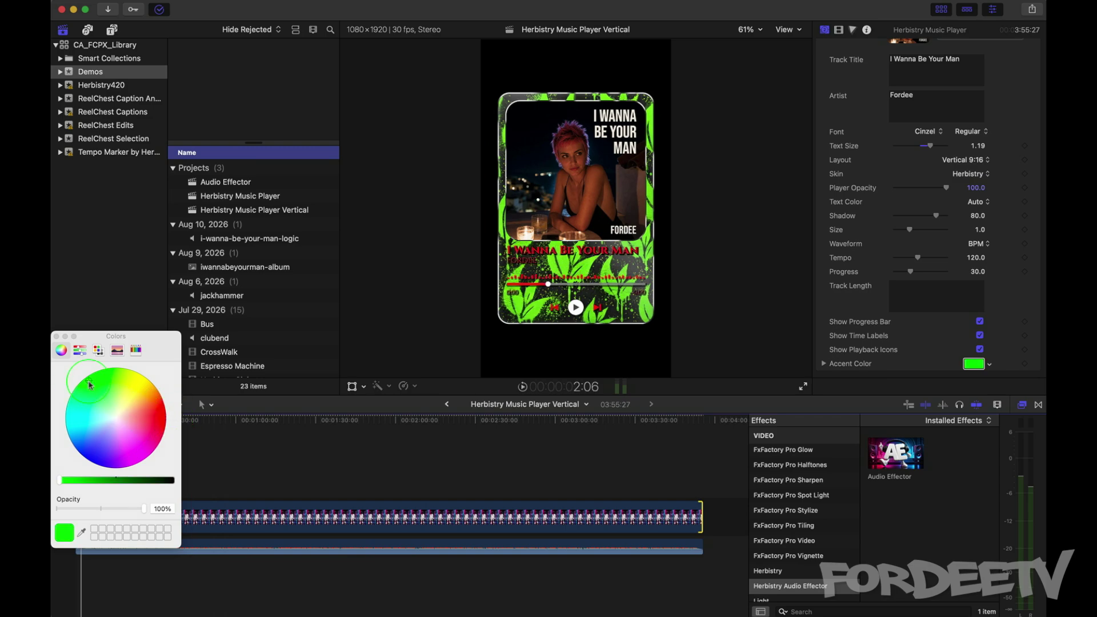
{"action": "left_click", "coordinate": [101, 450]}
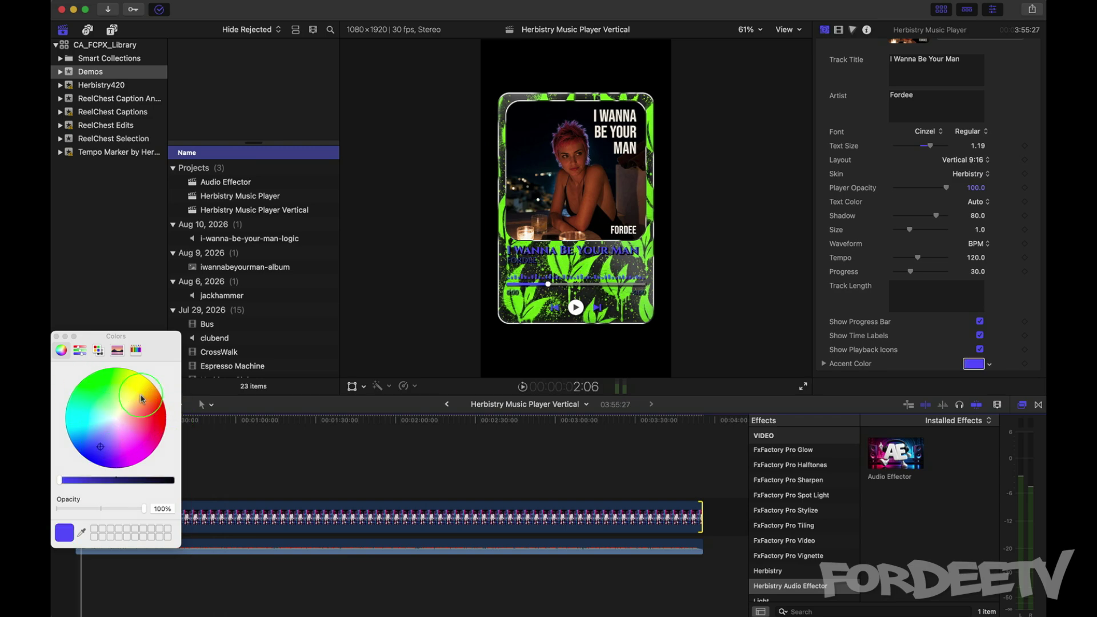
{"action": "left_click", "coordinate": [136, 377]}
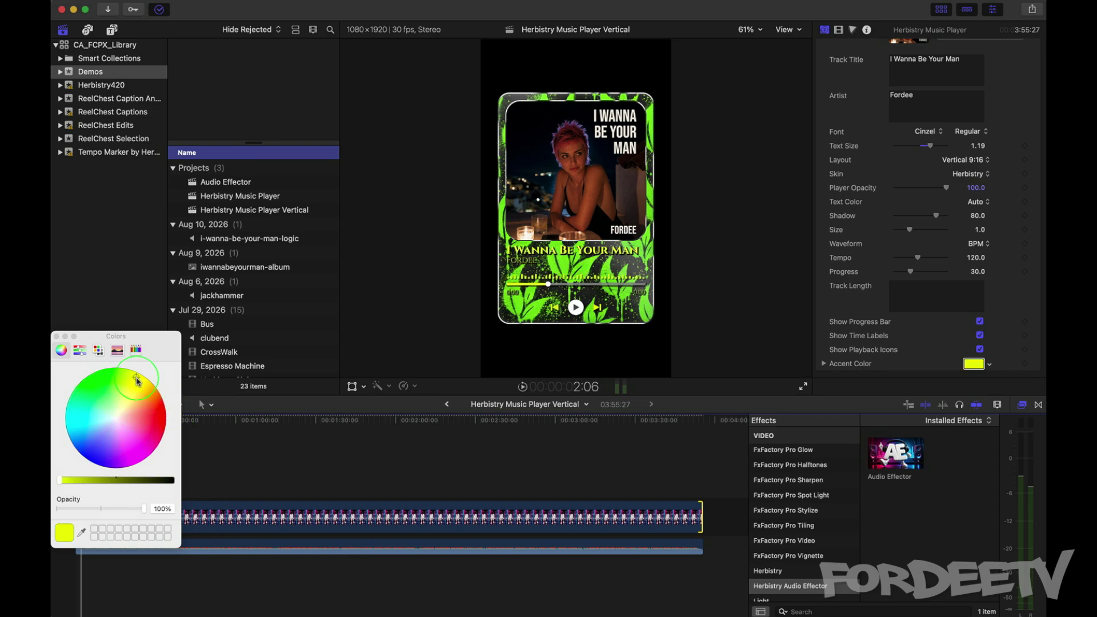
{"action": "left_click", "coordinate": [56, 338]}
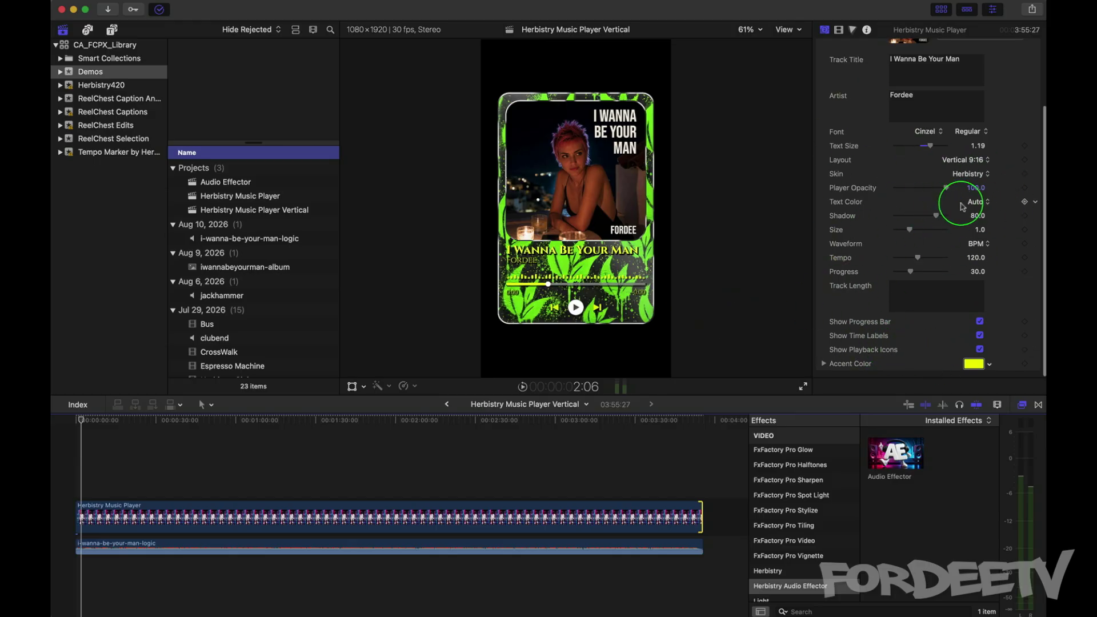
Step: Hide and show again the music player's progress bar, time labels and playback icons, one after another
{"action": "left_click", "coordinate": [981, 322]}
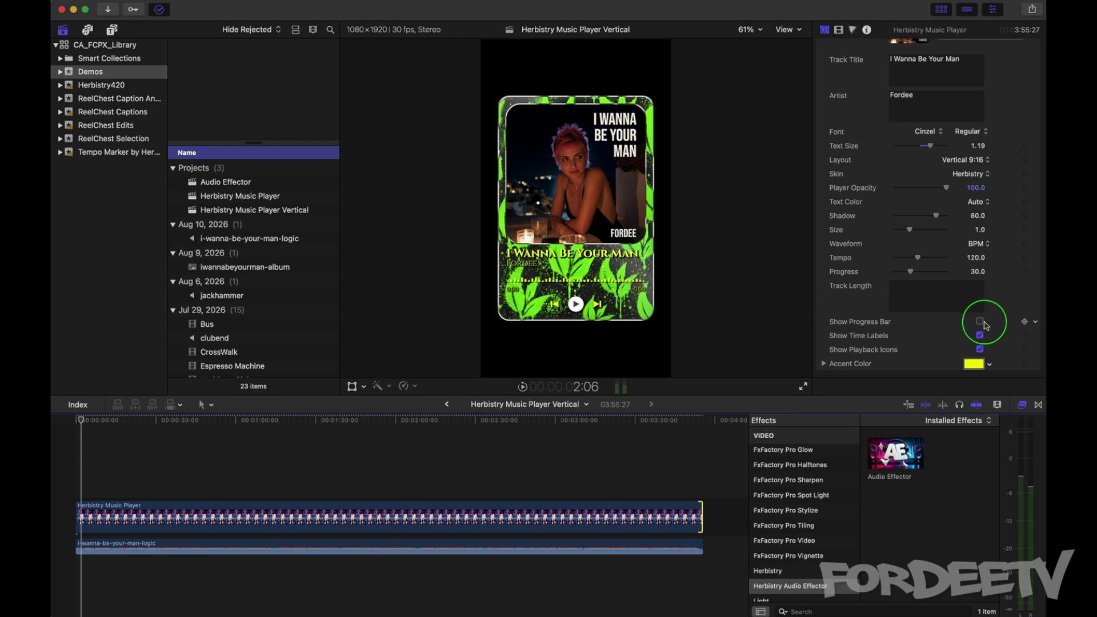
{"action": "left_click", "coordinate": [981, 323]}
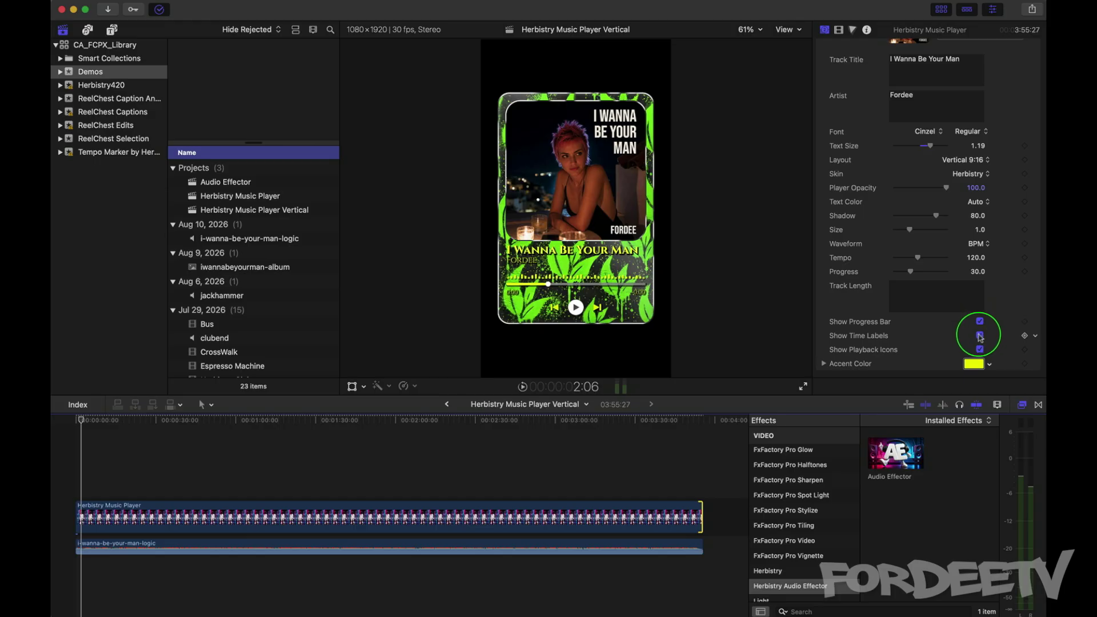
{"action": "left_click", "coordinate": [980, 336]}
{"action": "left_click", "coordinate": [980, 336]}
{"action": "left_click", "coordinate": [980, 349]}
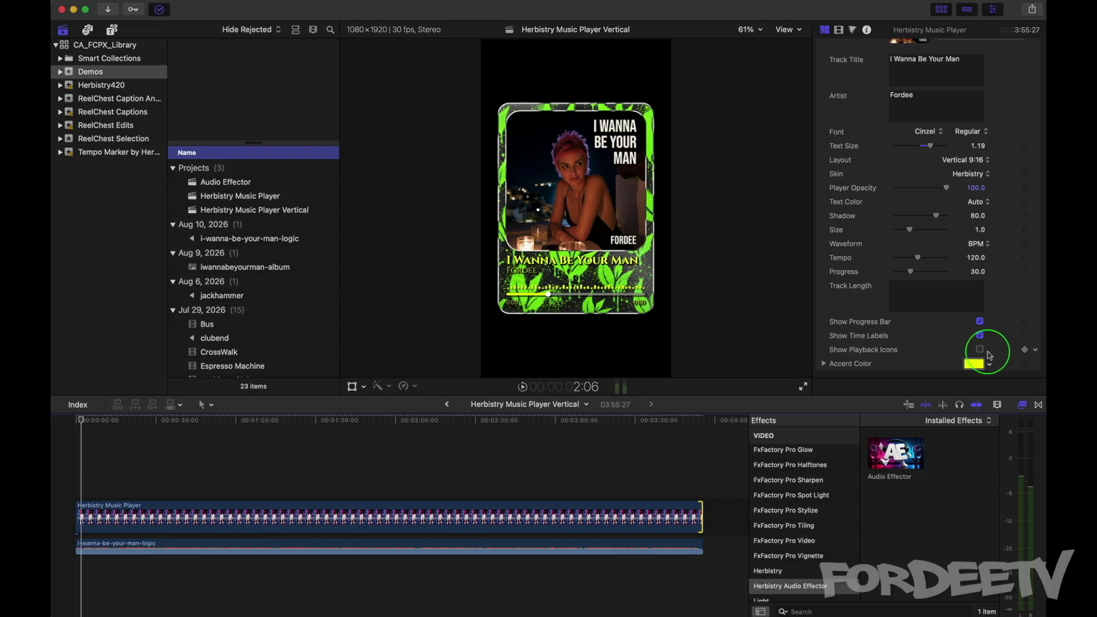
{"action": "left_click", "coordinate": [981, 349]}
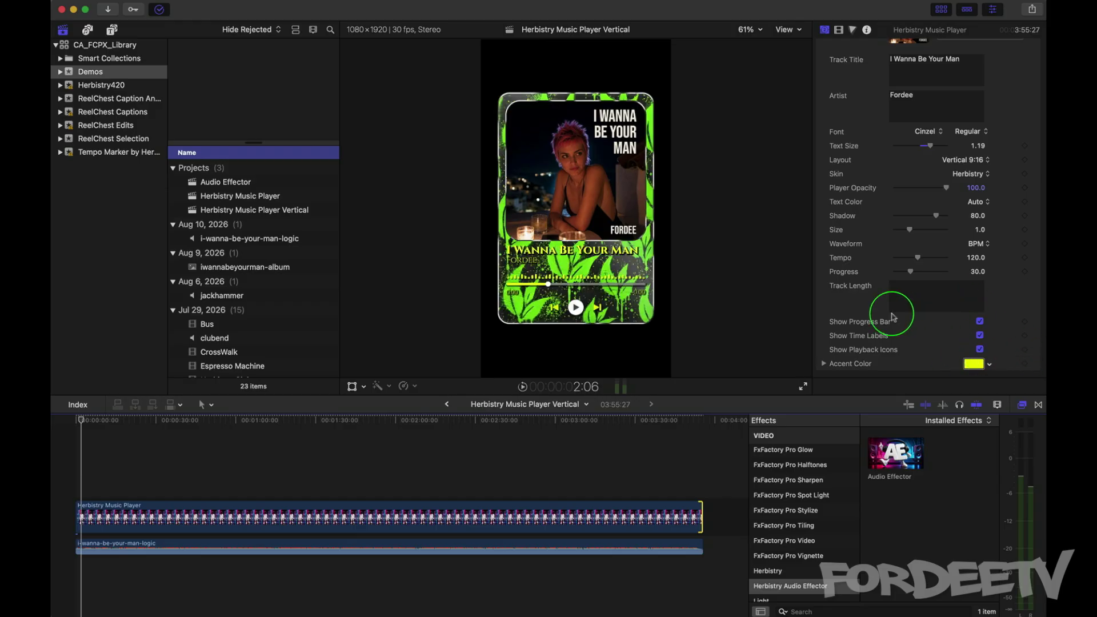
Step: Set the music player's track length to 3:55 to match the clip's end, and move the playhead to 3:26:23
{"action": "key", "text": "End"}
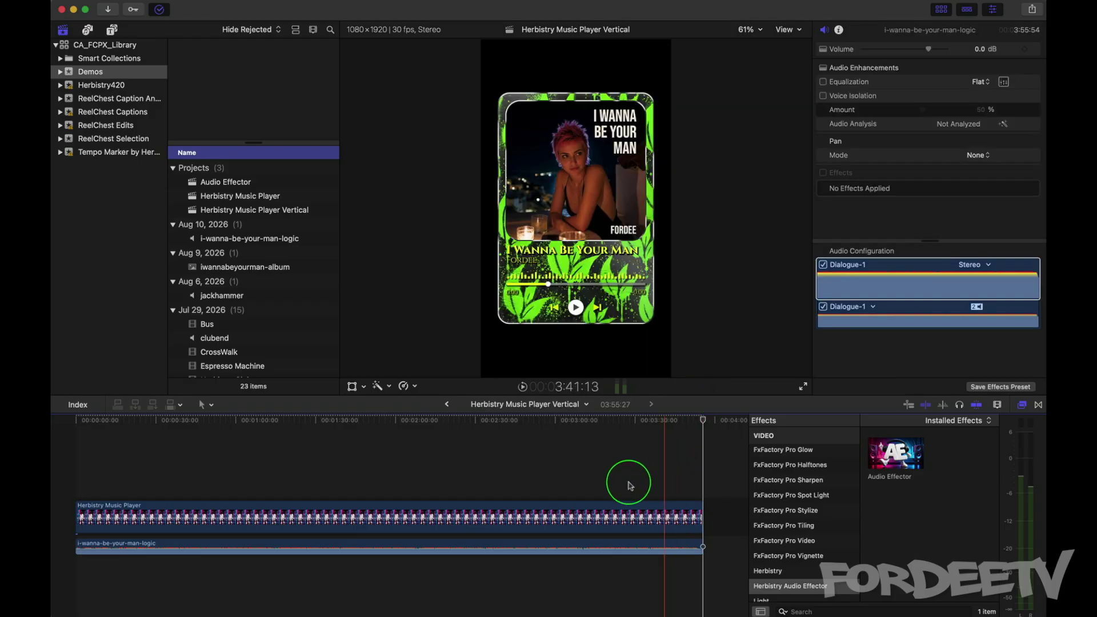
{"action": "left_click", "coordinate": [643, 515]}
{"action": "scroll", "coordinate": [913, 309], "scroll_direction": "down", "scroll_amount": 3}
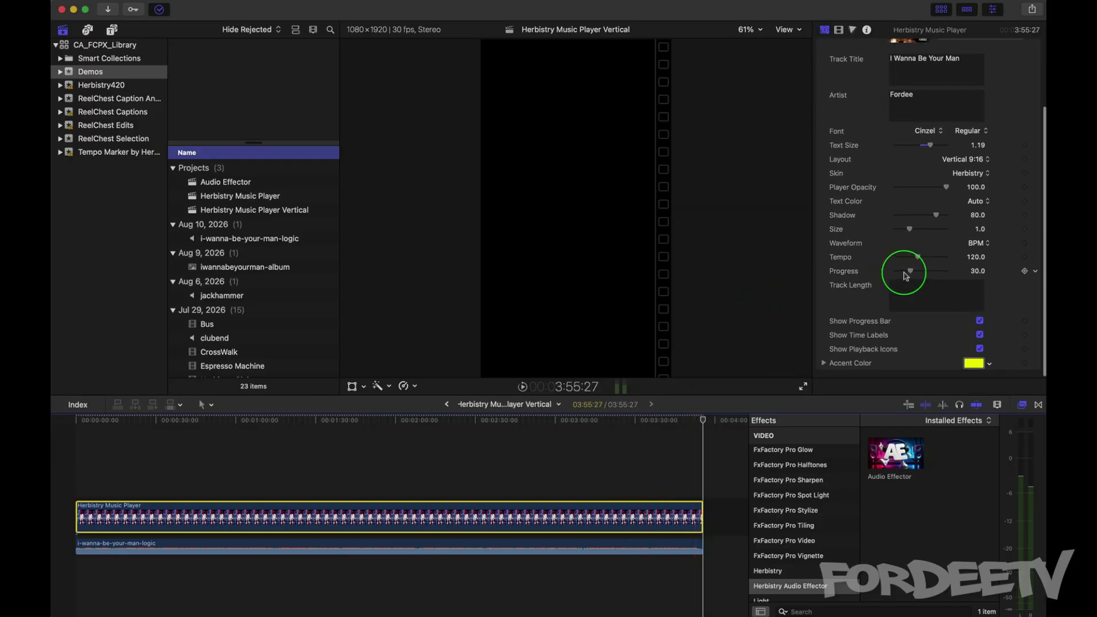
{"action": "left_click", "coordinate": [923, 297]}
{"action": "left_click", "coordinate": [625, 422]}
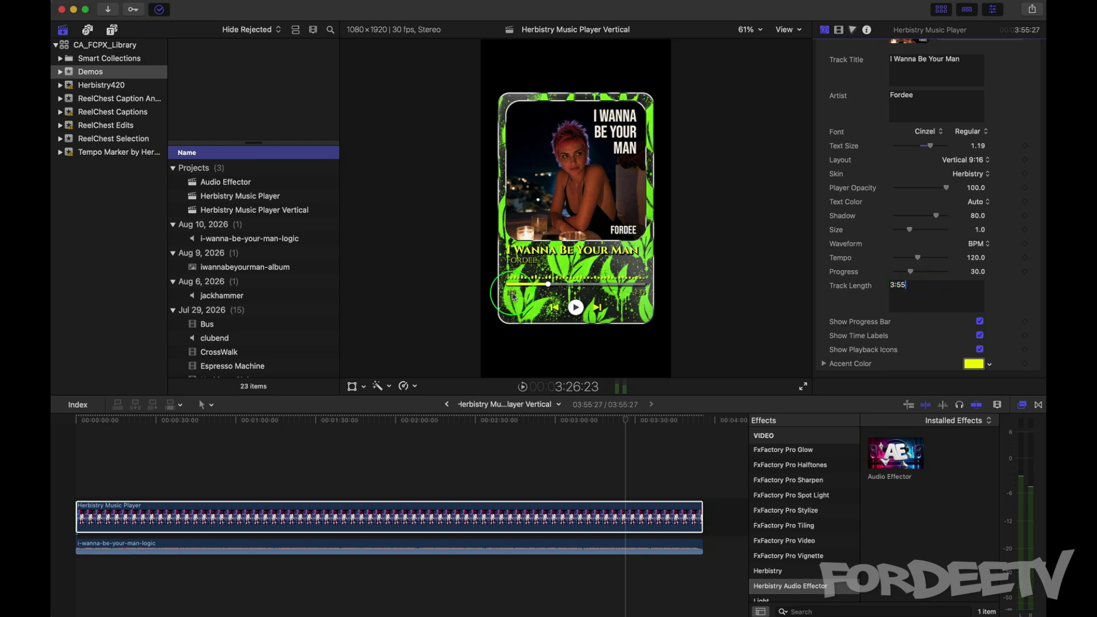
Step: Change the music player's accent color to a near-white shade from the center of the color wheel
{"action": "left_click", "coordinate": [974, 364]}
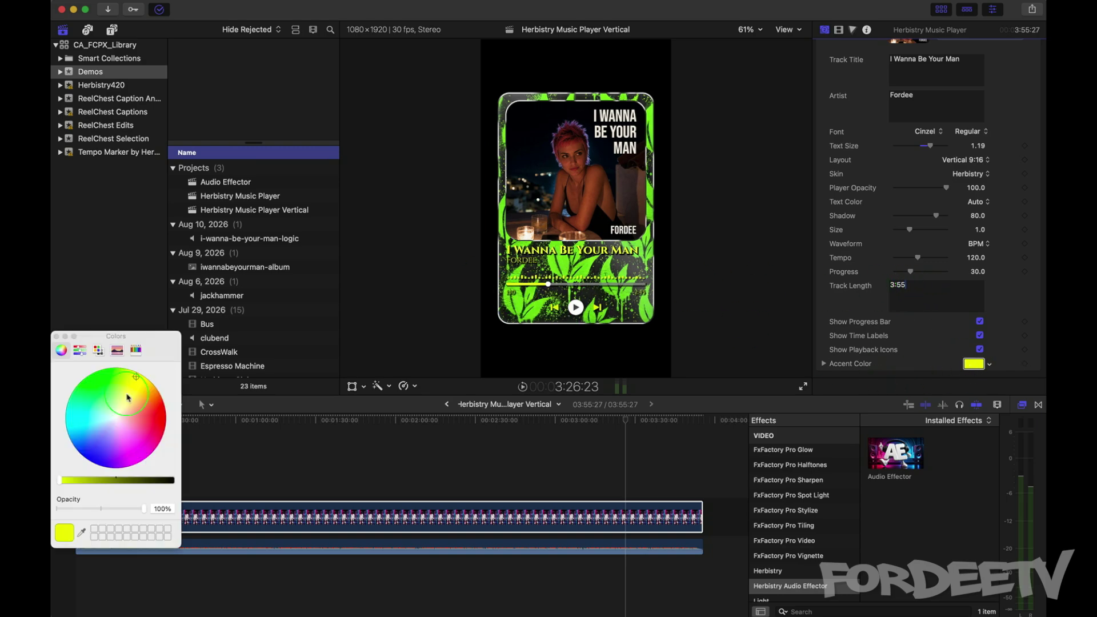
{"action": "left_click", "coordinate": [118, 416]}
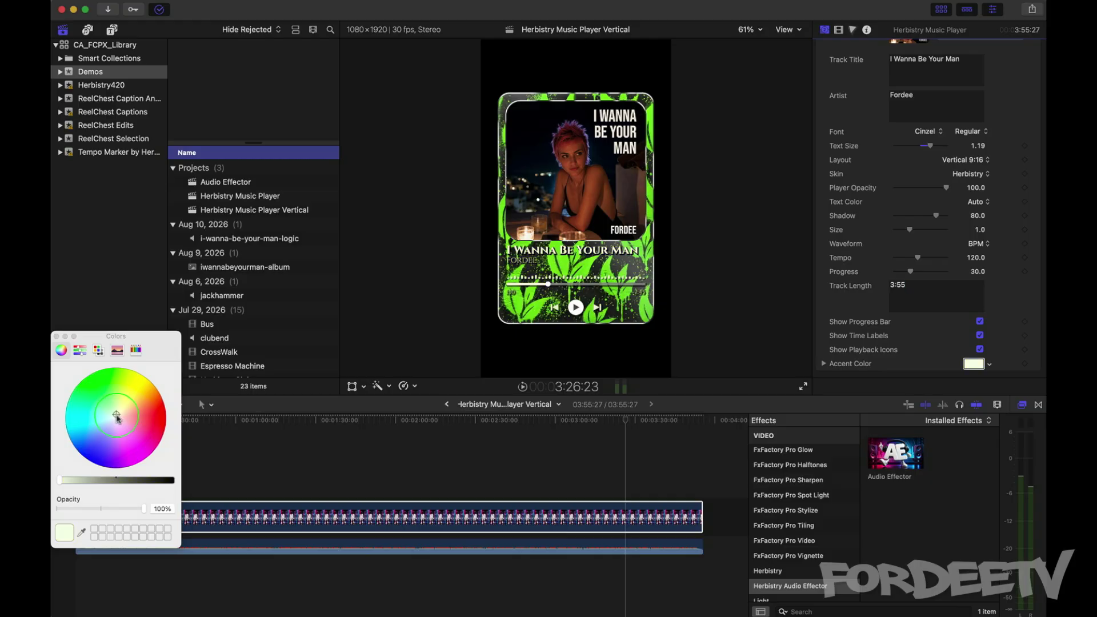
{"action": "left_click", "coordinate": [56, 337]}
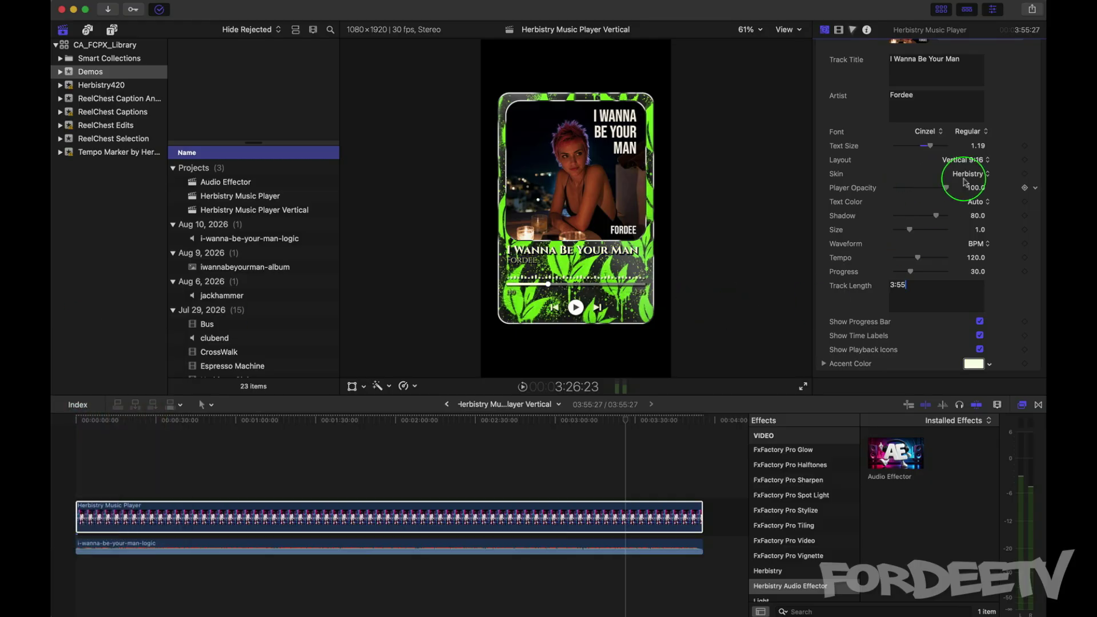
Step: Apply the Solid skin to the music player and return focus to the timeline
{"action": "left_click", "coordinate": [965, 181]}
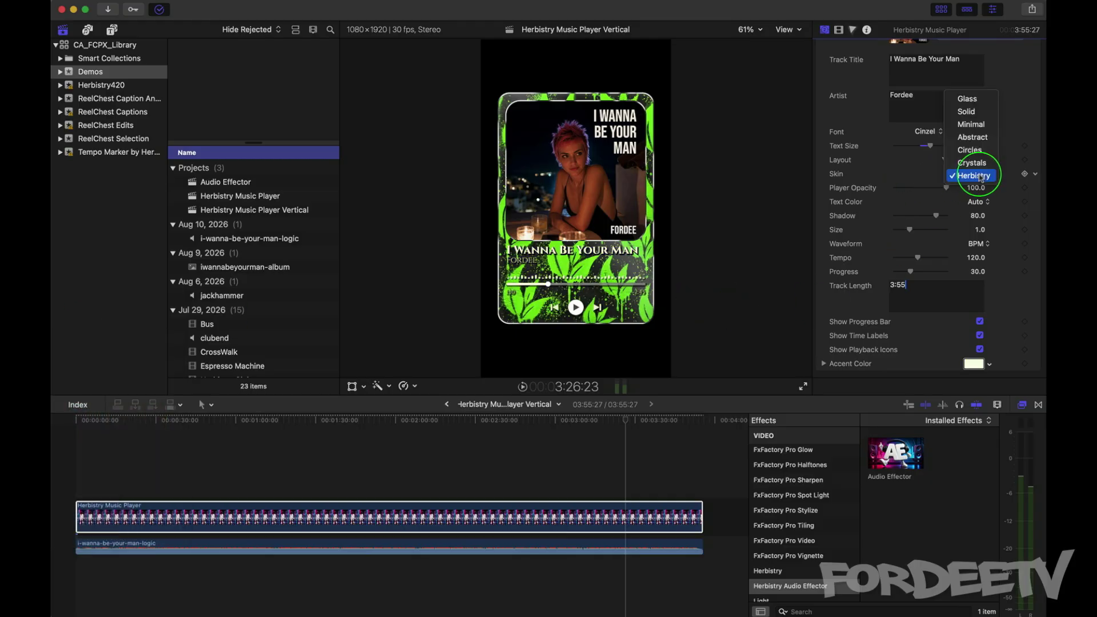
{"action": "left_click", "coordinate": [976, 113]}
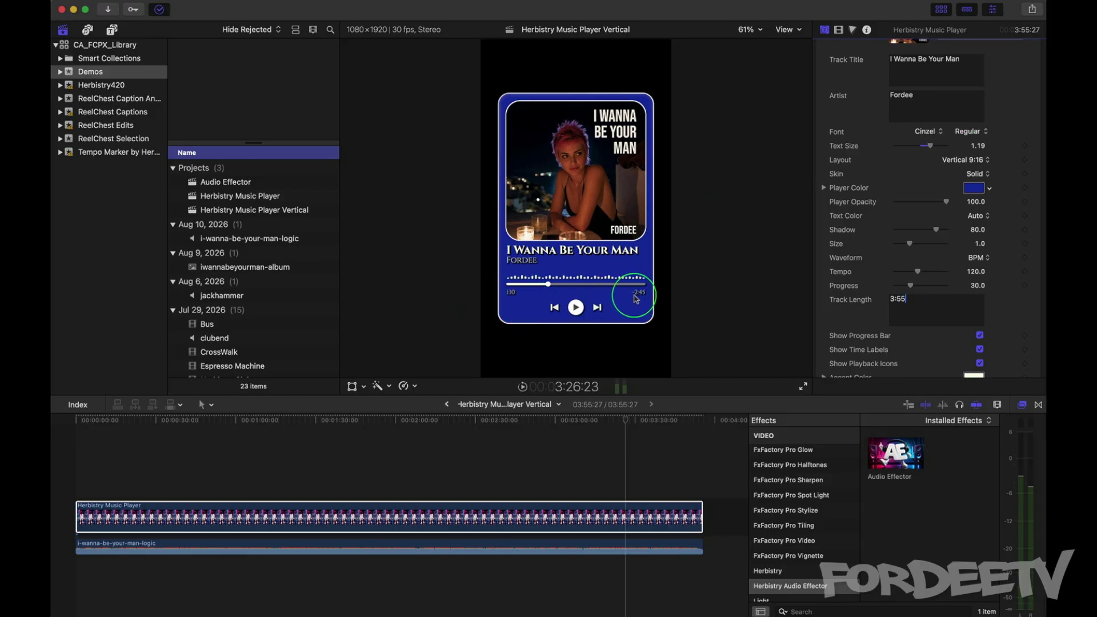
{"action": "left_click", "coordinate": [608, 438]}
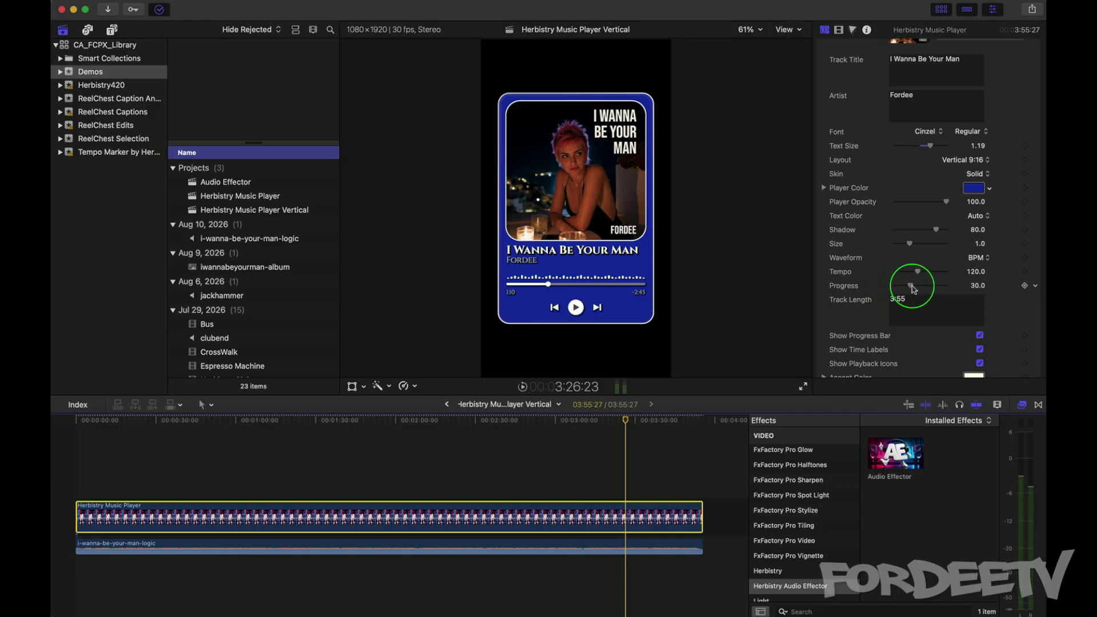
Step: Set the music player's Progress to 0 and add a Progress keyframe at the start of the clip
{"action": "left_click_drag", "start_coordinate": [911, 285], "coordinate": [808, 287]}
{"action": "left_click", "coordinate": [336, 456]}
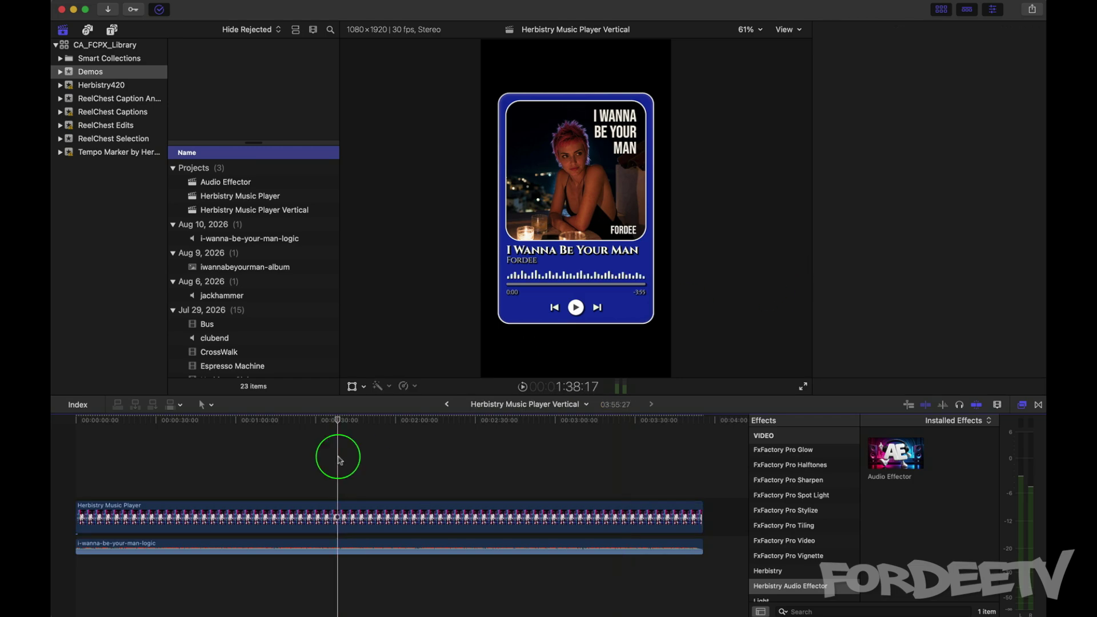
{"action": "left_click", "coordinate": [324, 514]}
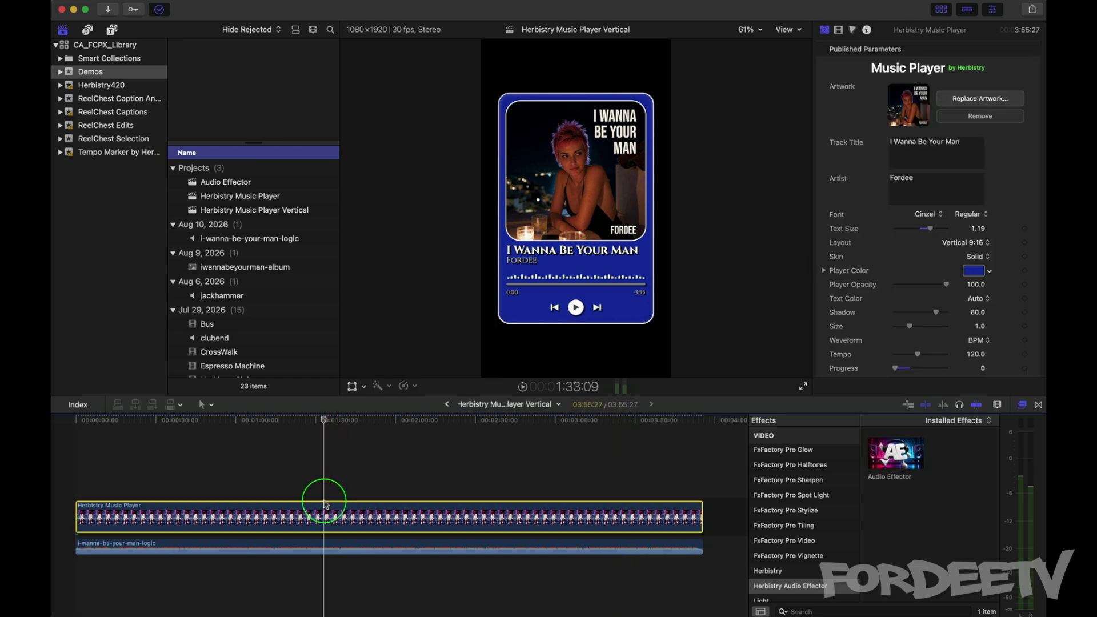
{"action": "key", "text": "Home"}
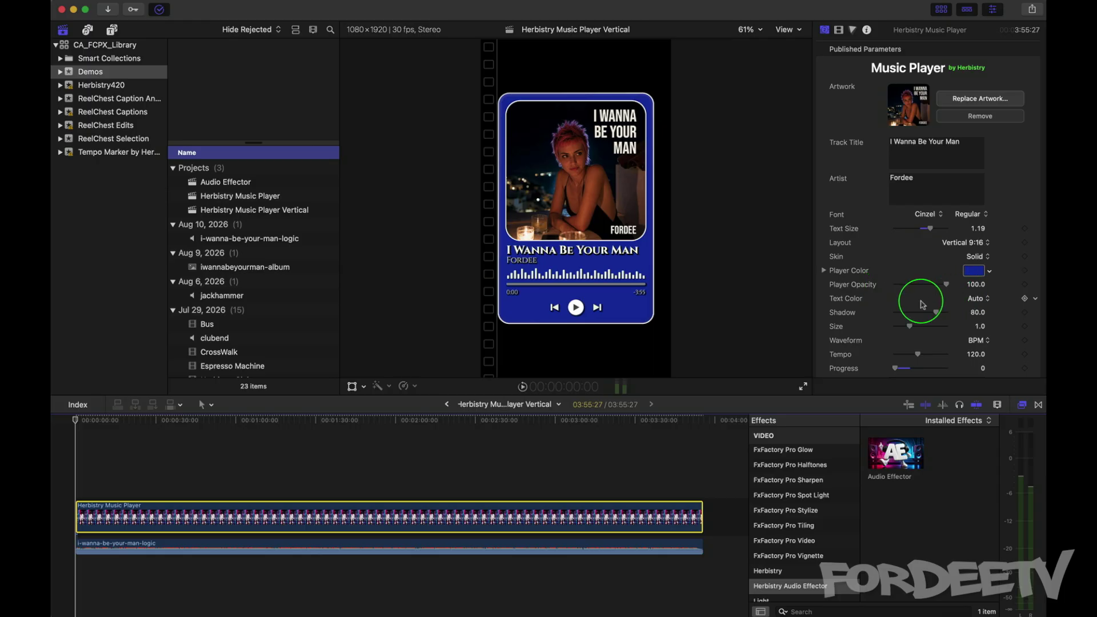
{"action": "scroll", "coordinate": [923, 304], "scroll_direction": "down", "scroll_amount": 3}
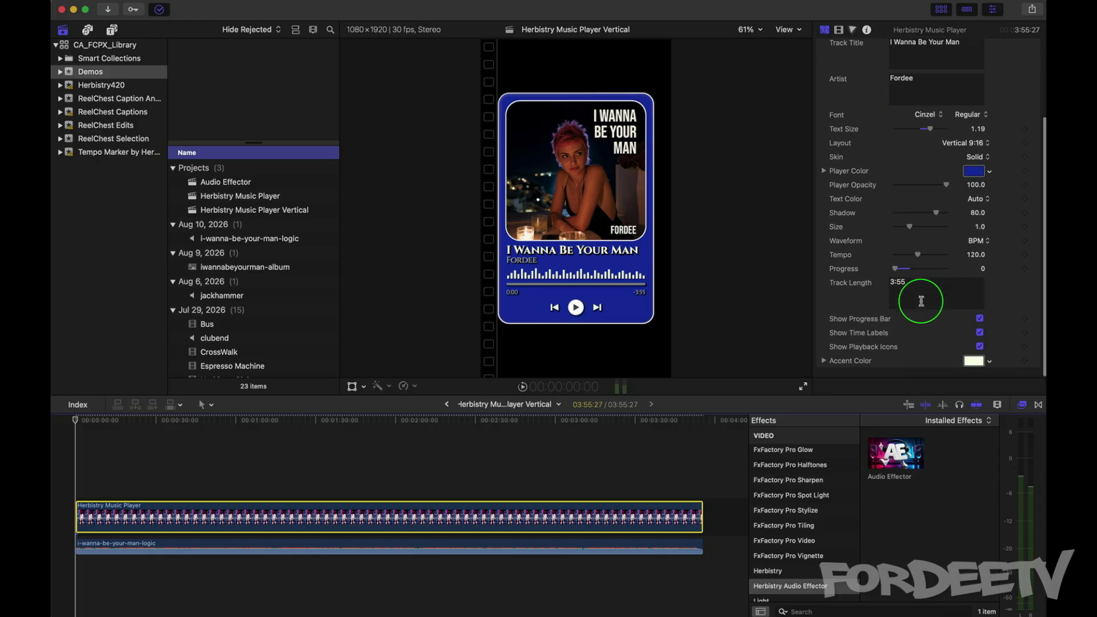
{"action": "left_click", "coordinate": [1025, 273]}
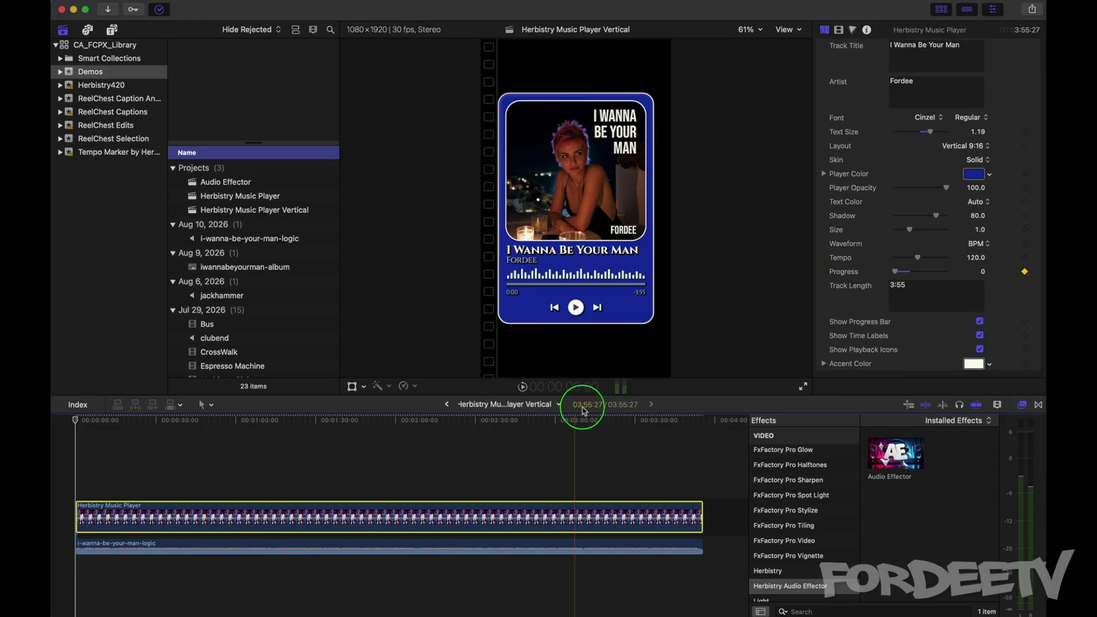
Step: Set the music player's Progress to 100 at the clip's last frame, 3:55:26, and return the playhead to the start
{"action": "key", "text": "End"}
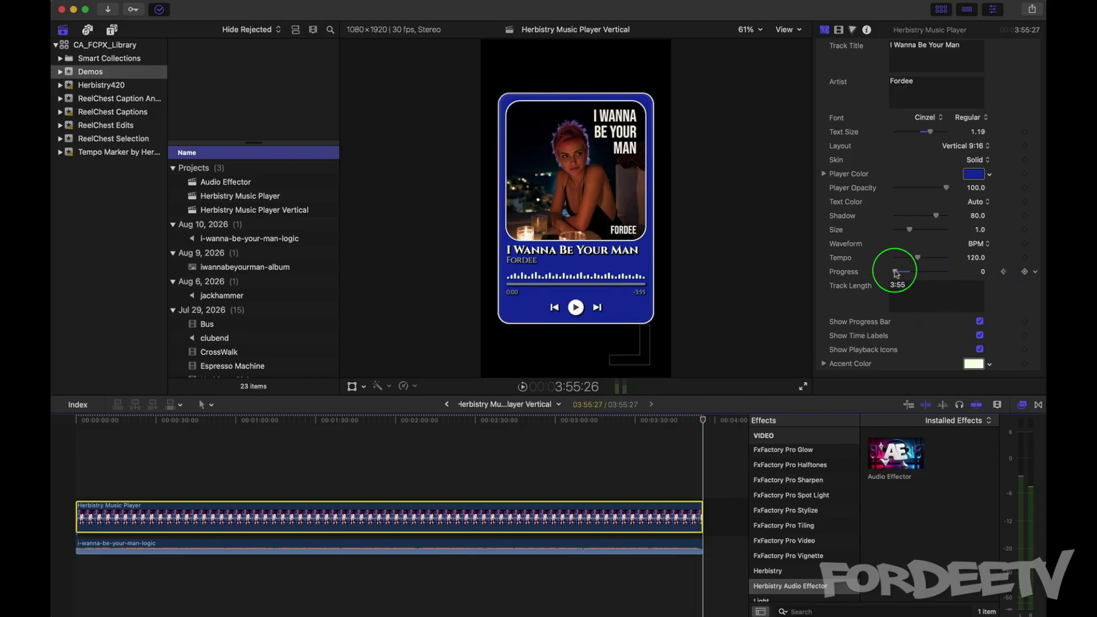
{"action": "left_click_drag", "start_coordinate": [895, 271], "coordinate": [989, 275]}
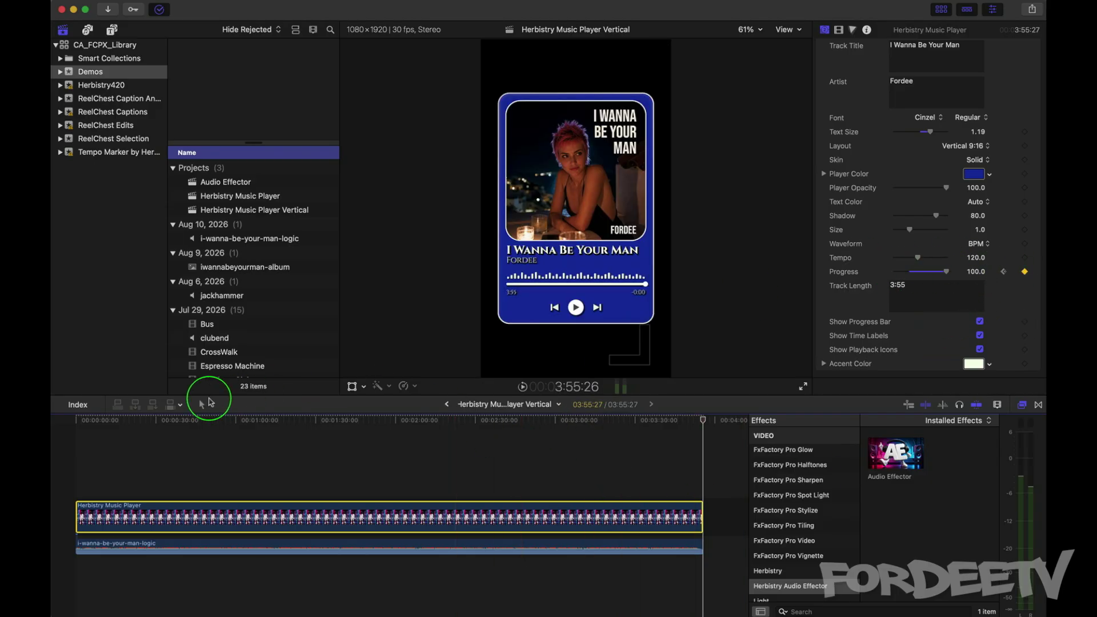
{"action": "key", "text": "Home"}
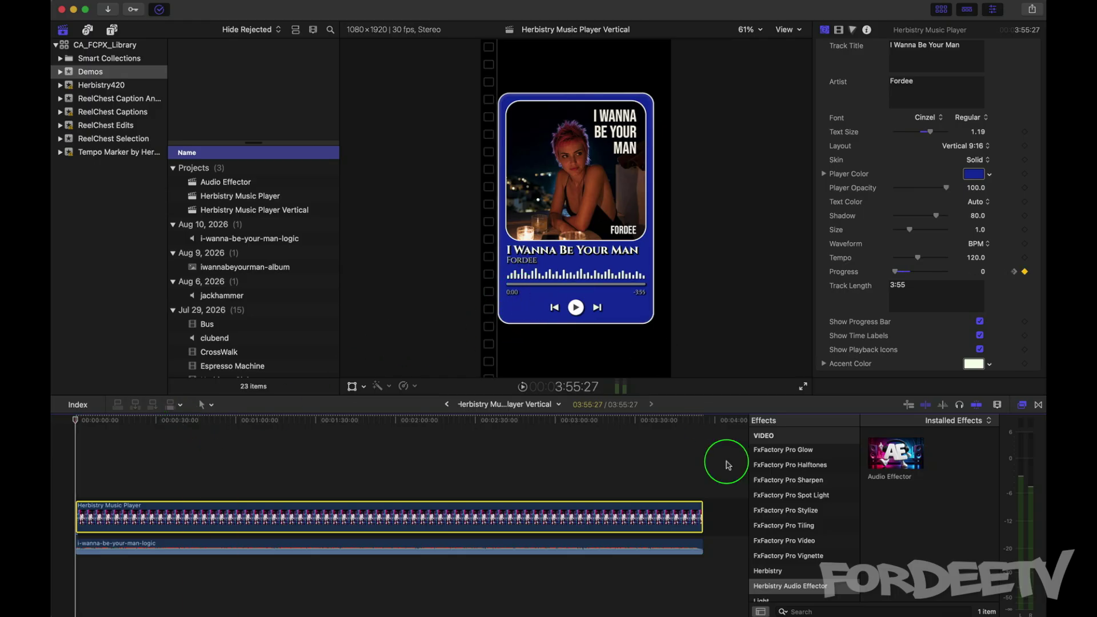
Step: Check the progress bar at the clip's end and play a few seconds before the one-minute mark, stopping at 49:01
{"action": "left_click", "coordinate": [727, 458]}
{"action": "left_click", "coordinate": [629, 520]}
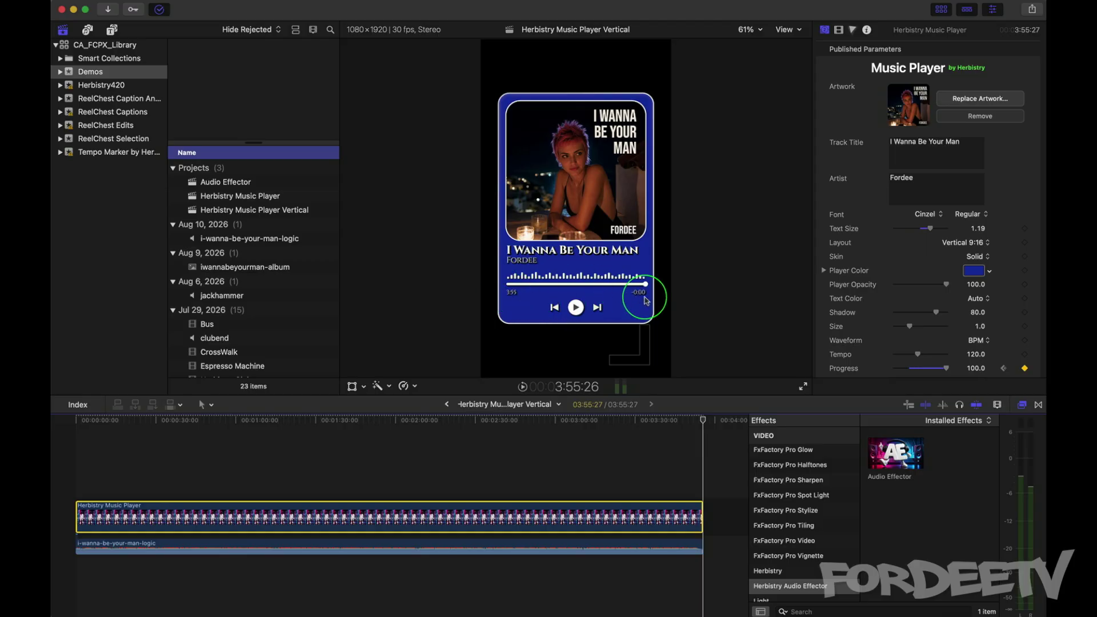
{"action": "left_click", "coordinate": [195, 432]}
{"action": "key", "text": "space"}
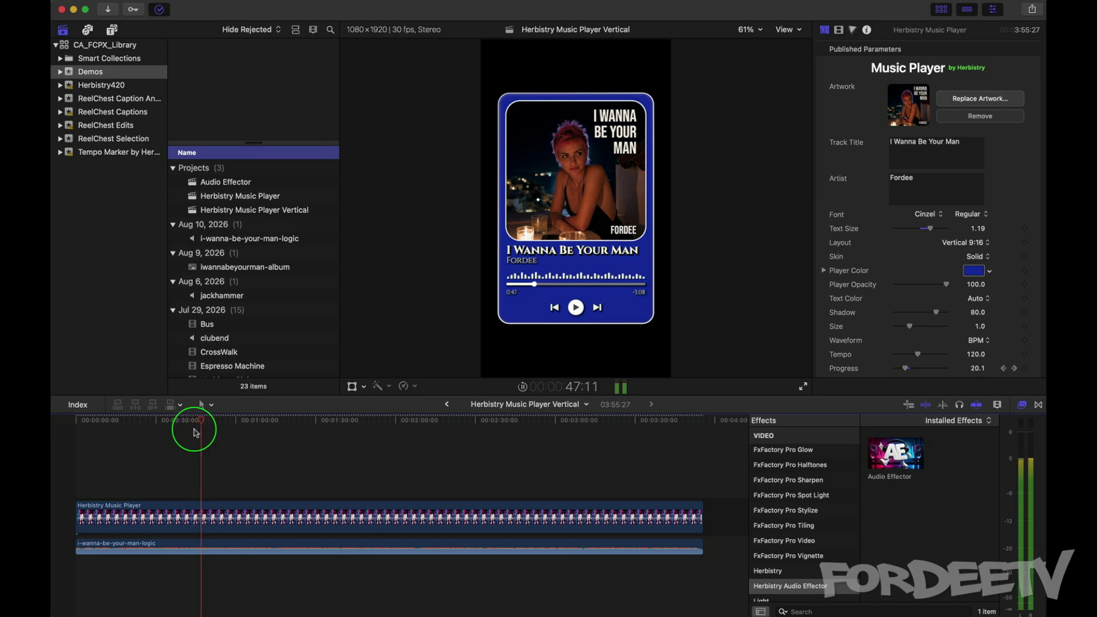
{"action": "key", "text": "space"}
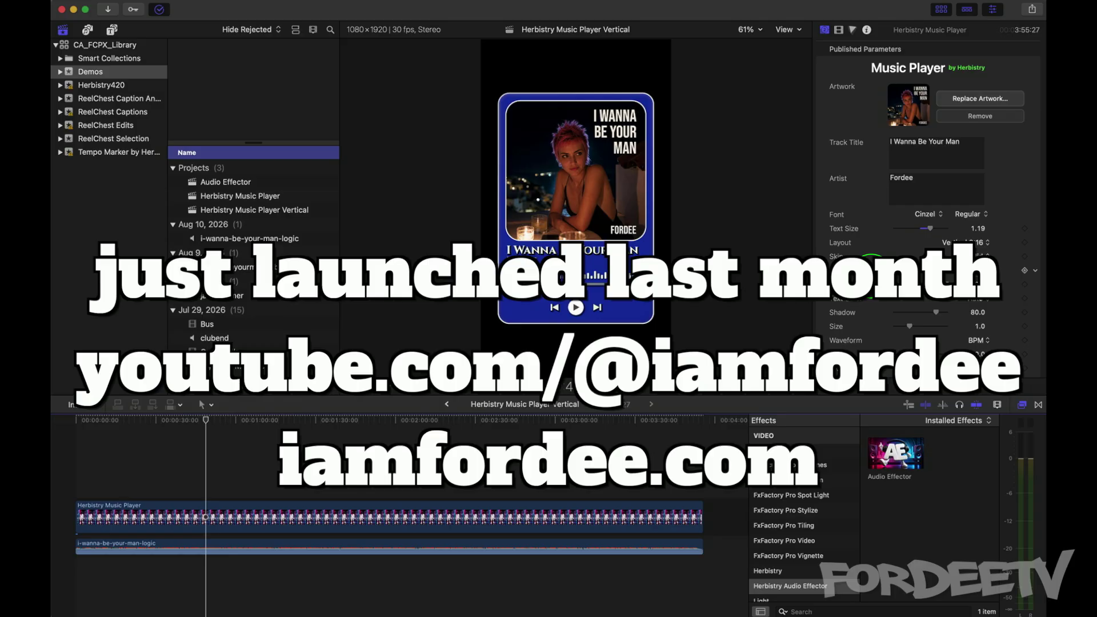
Step: Set the music player's text color to Light
{"action": "scroll", "coordinate": [881, 269], "scroll_direction": "down", "scroll_amount": 3}
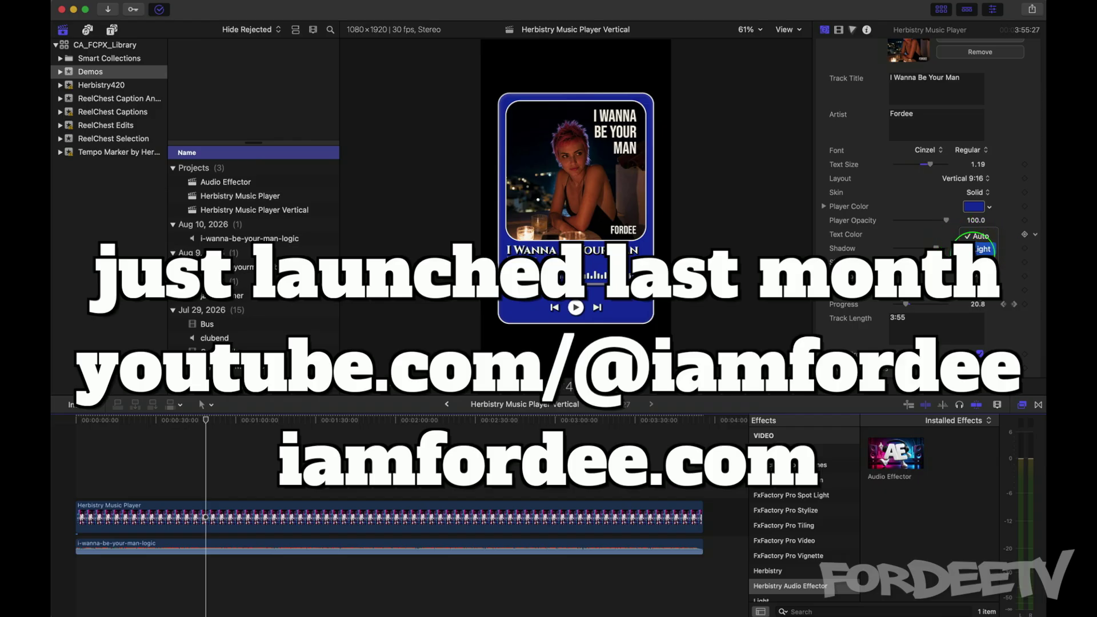
{"action": "left_click", "coordinate": [979, 250]}
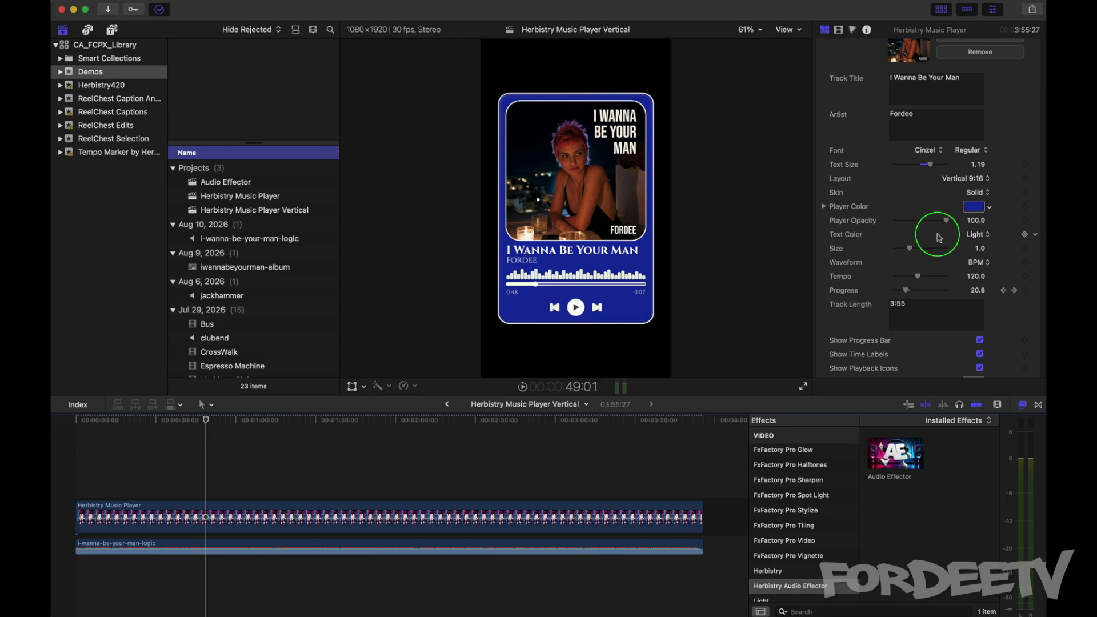
{"action": "left_click", "coordinate": [978, 235]}
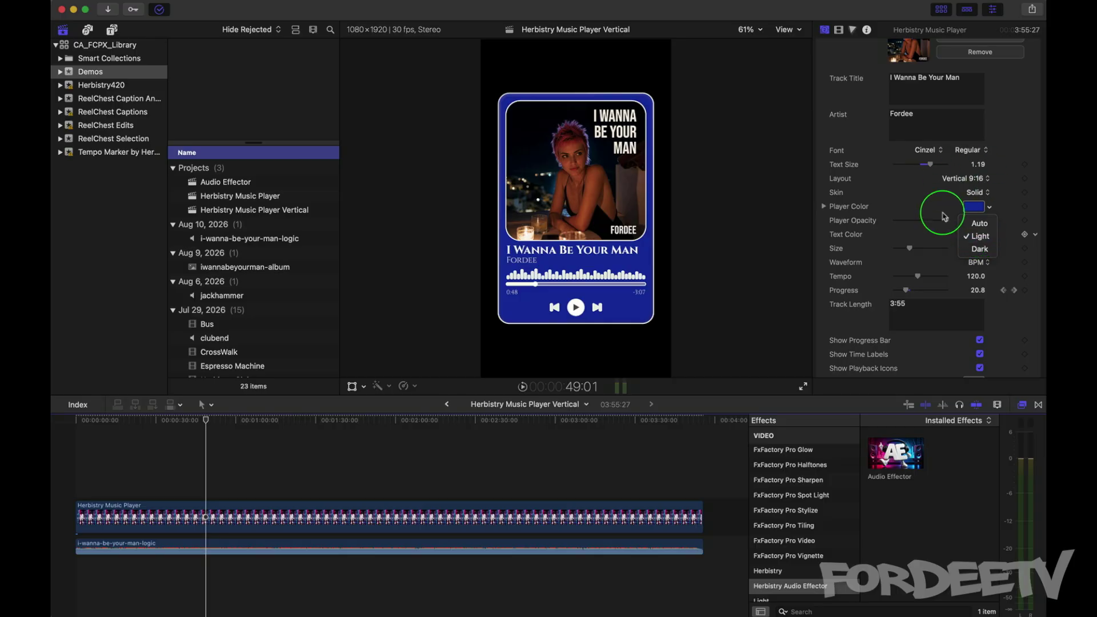
{"action": "left_click", "coordinate": [992, 237]}
Step: Apply the Crystals skin to the music player and set its text color to Dark
{"action": "left_click", "coordinate": [979, 193]}
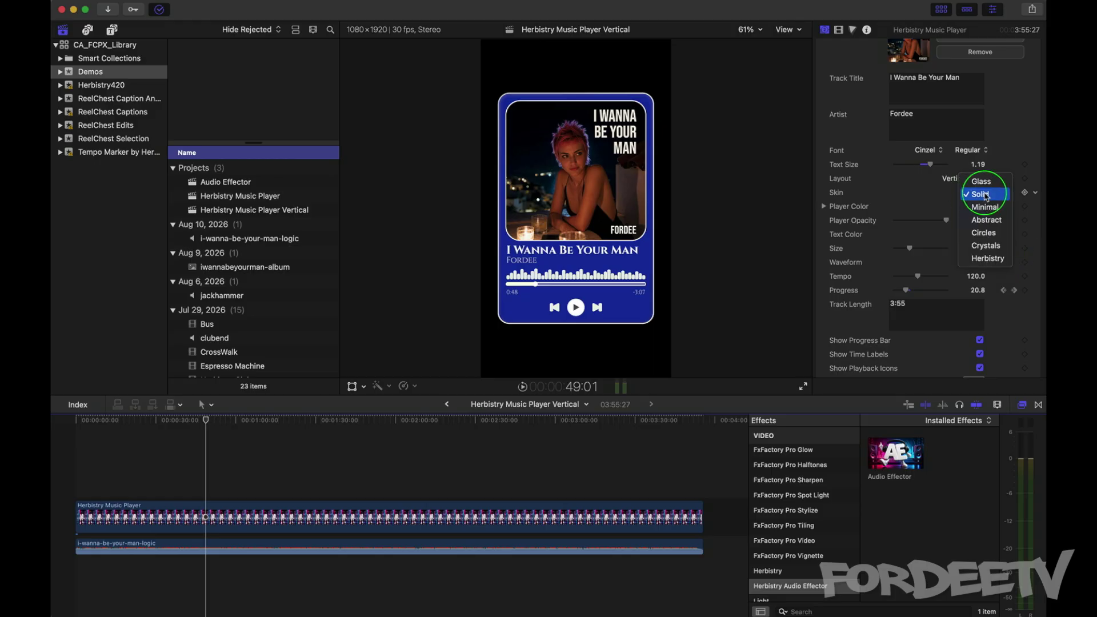
{"action": "left_click", "coordinate": [984, 245]}
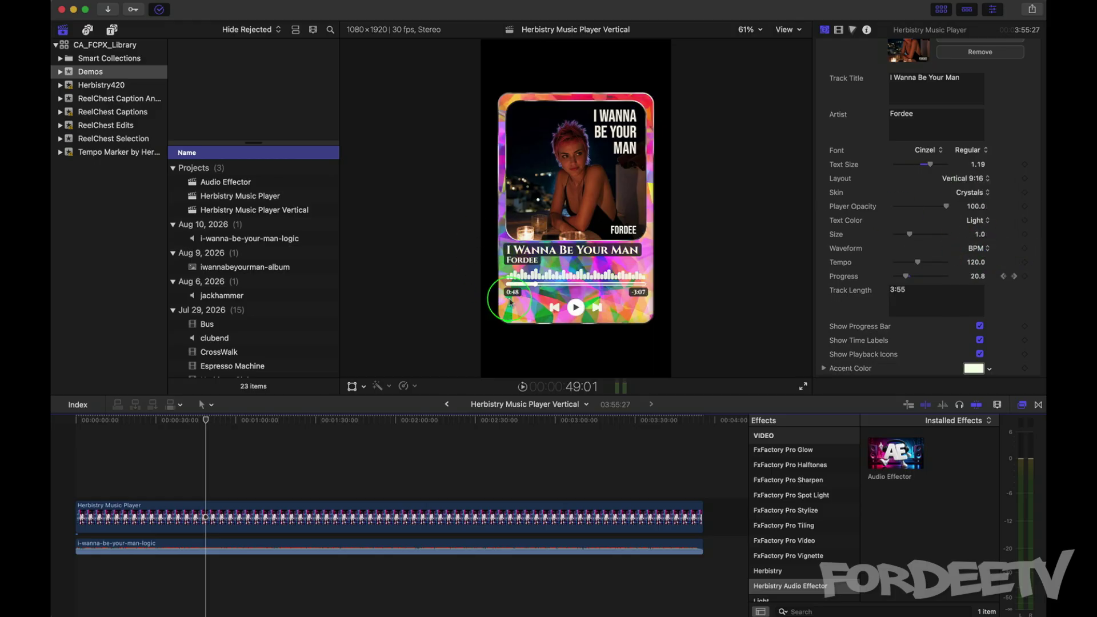
{"action": "left_click", "coordinate": [980, 223]}
{"action": "left_click", "coordinate": [978, 234]}
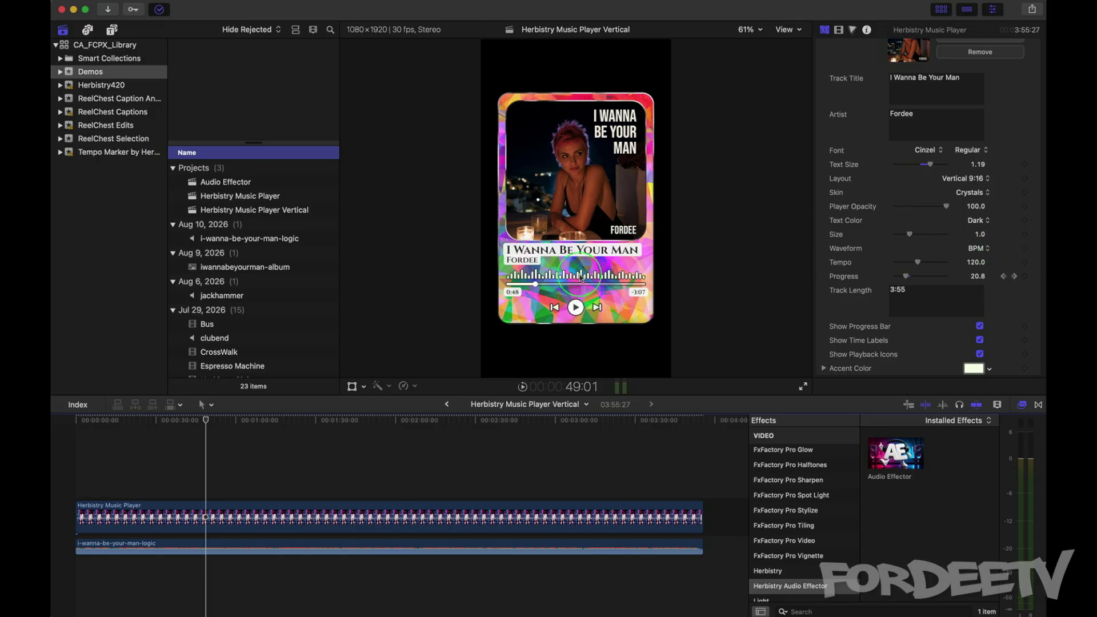
Step: Change the music player's accent color to bright green using the color wheel
{"action": "scroll", "coordinate": [910, 245], "scroll_direction": "down", "scroll_amount": 1}
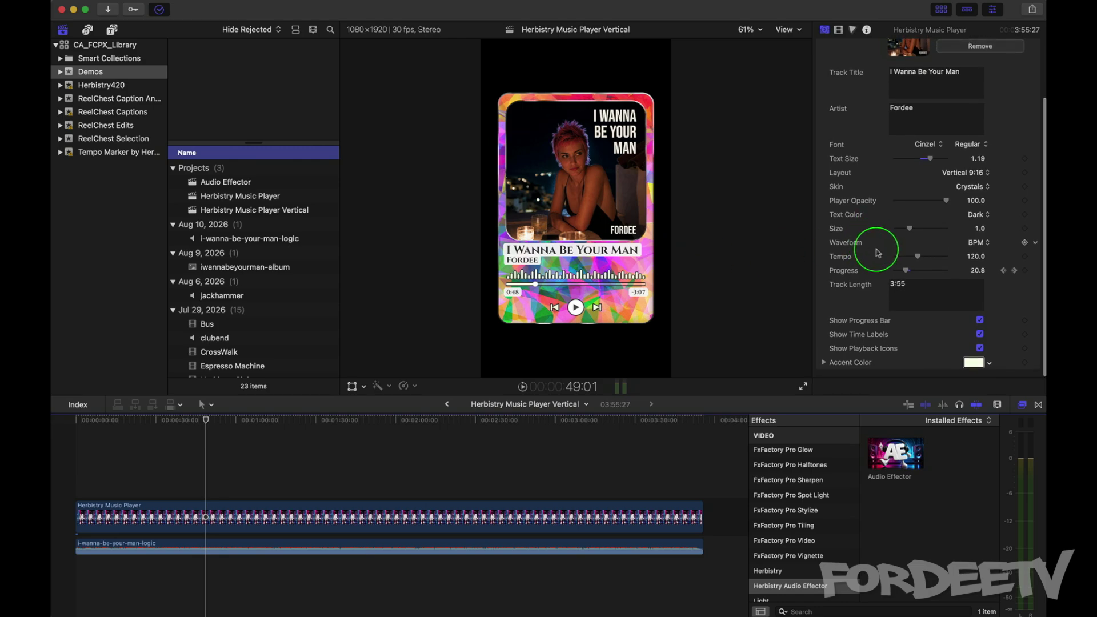
{"action": "left_click", "coordinate": [973, 364]}
{"action": "left_click", "coordinate": [78, 382]}
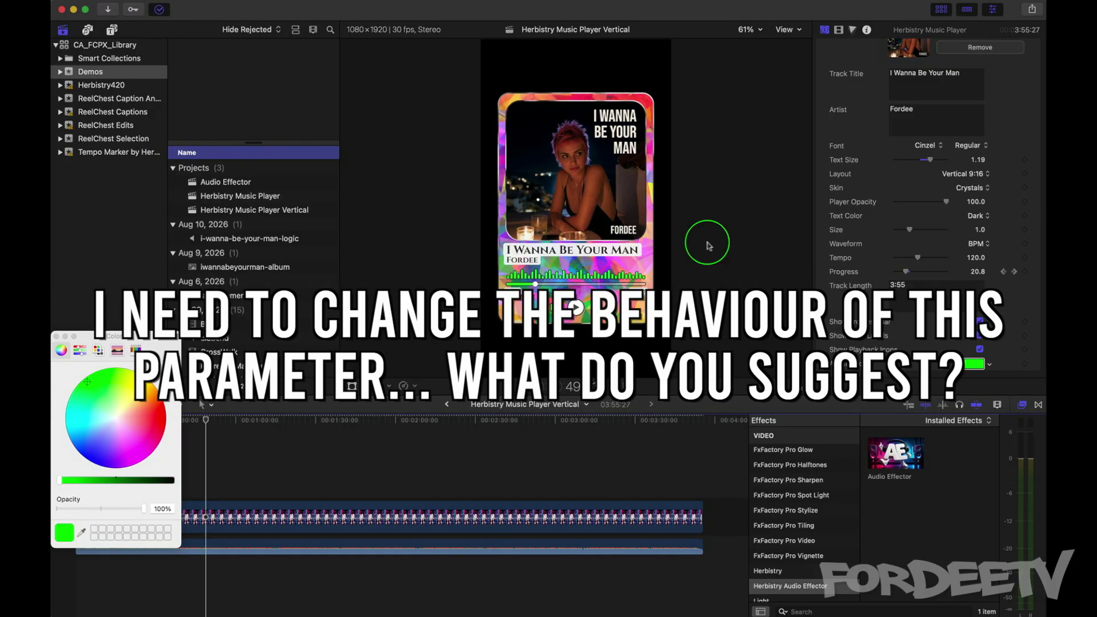
Step: Try the Light text color on the Crystals skin and set the text color back to Auto
{"action": "left_click", "coordinate": [979, 219]}
{"action": "left_click", "coordinate": [983, 209]}
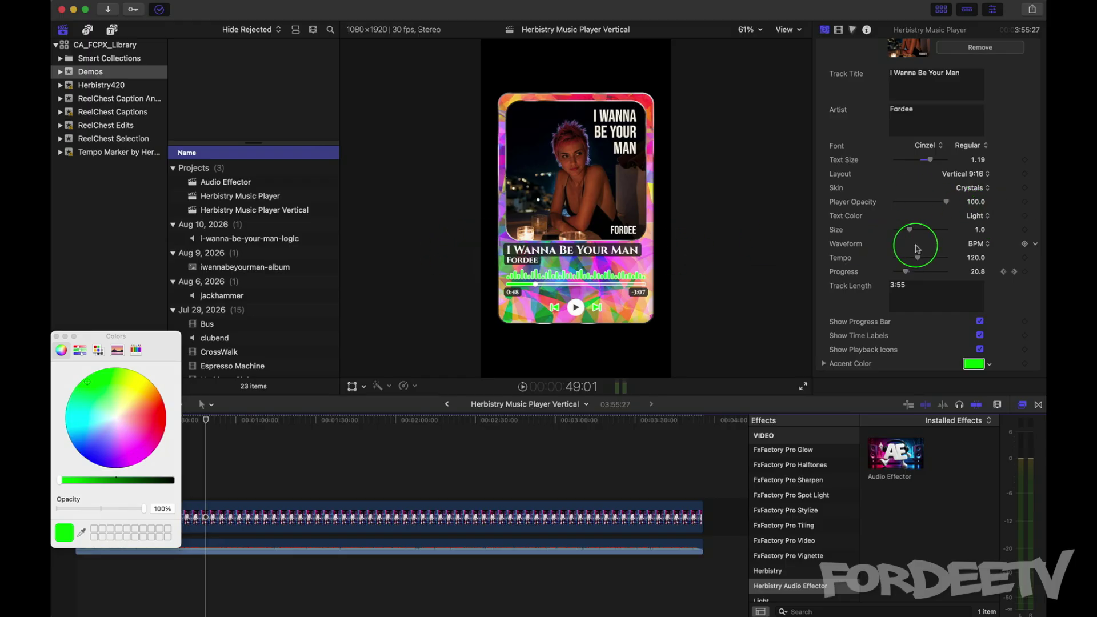
{"action": "left_click", "coordinate": [976, 215]}
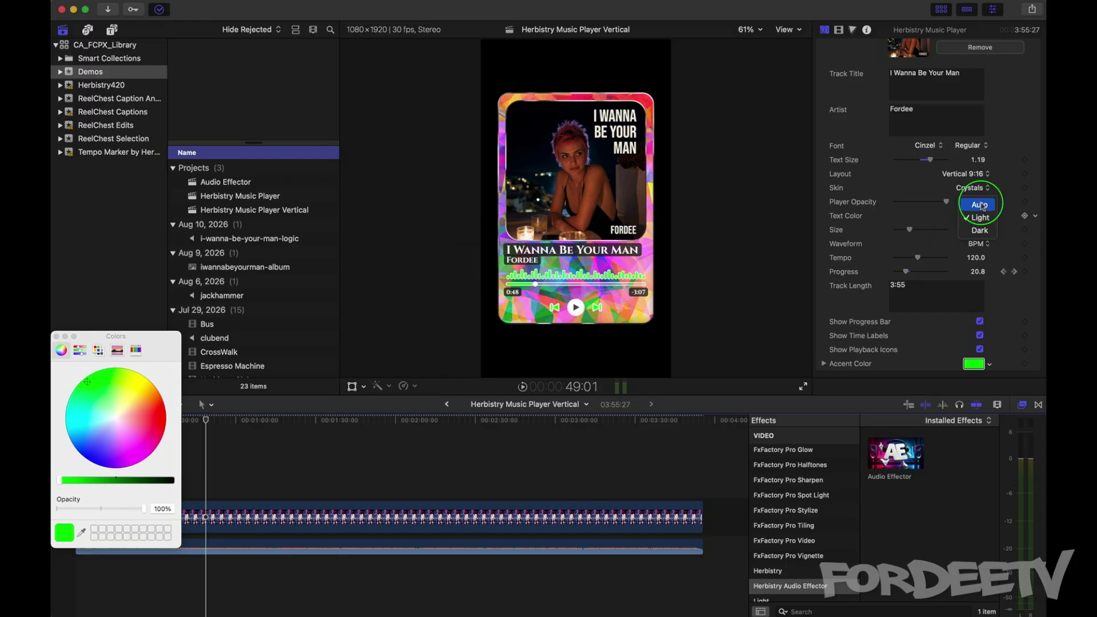
{"action": "left_click", "coordinate": [980, 205]}
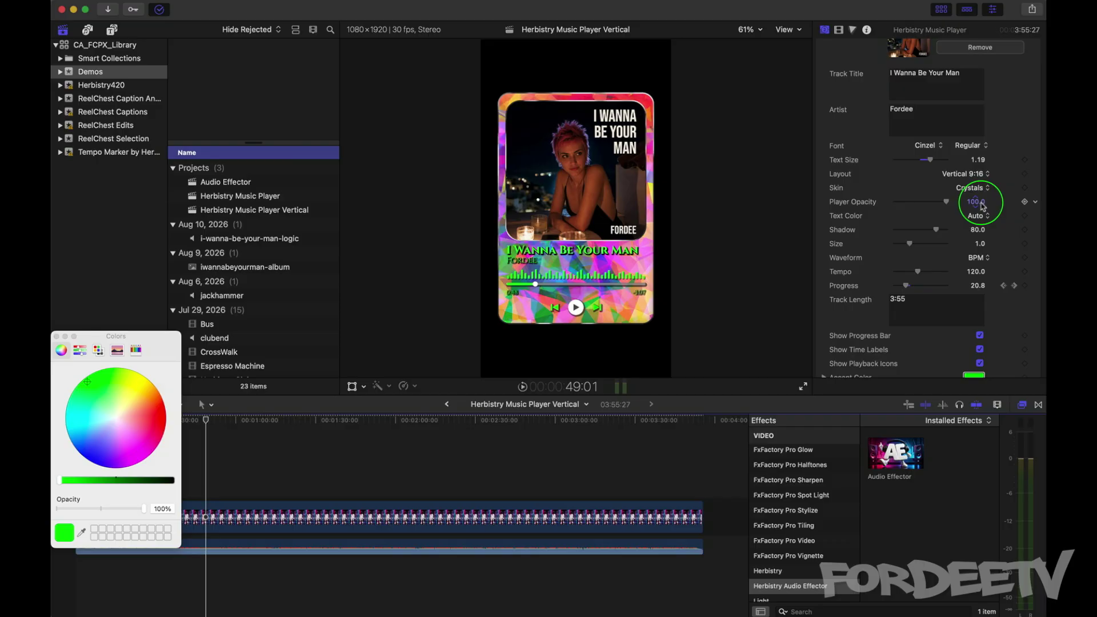